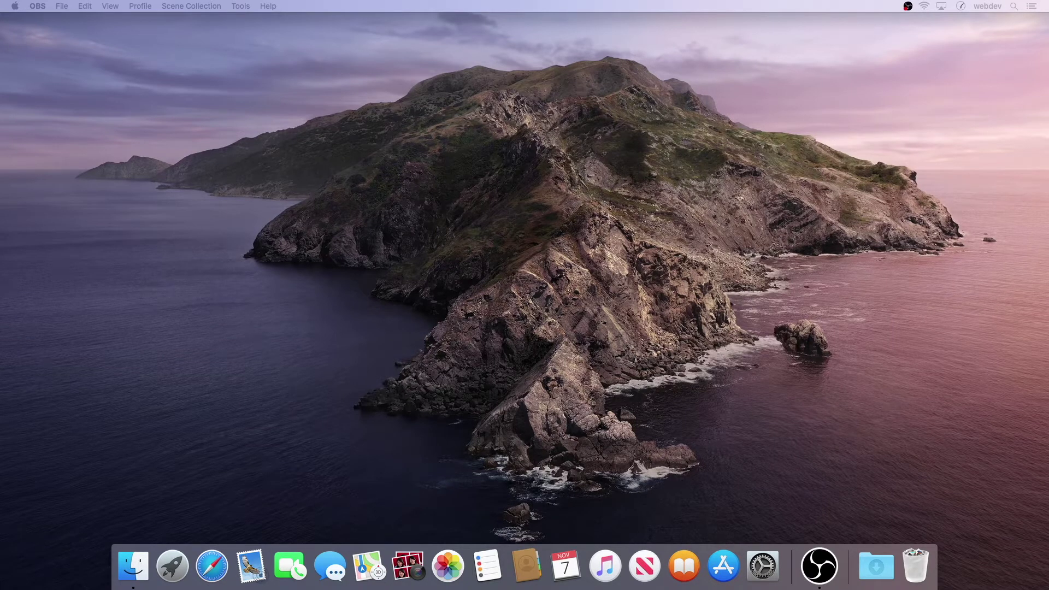
Launch System Preferences from the gear icon in the Dock
click(762, 566)
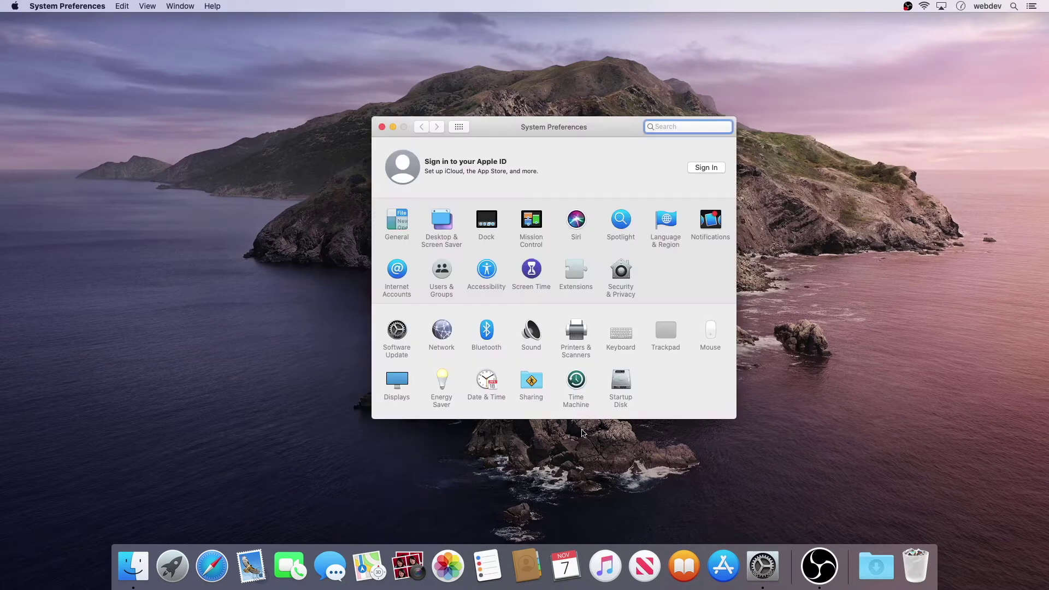
click(399, 328)
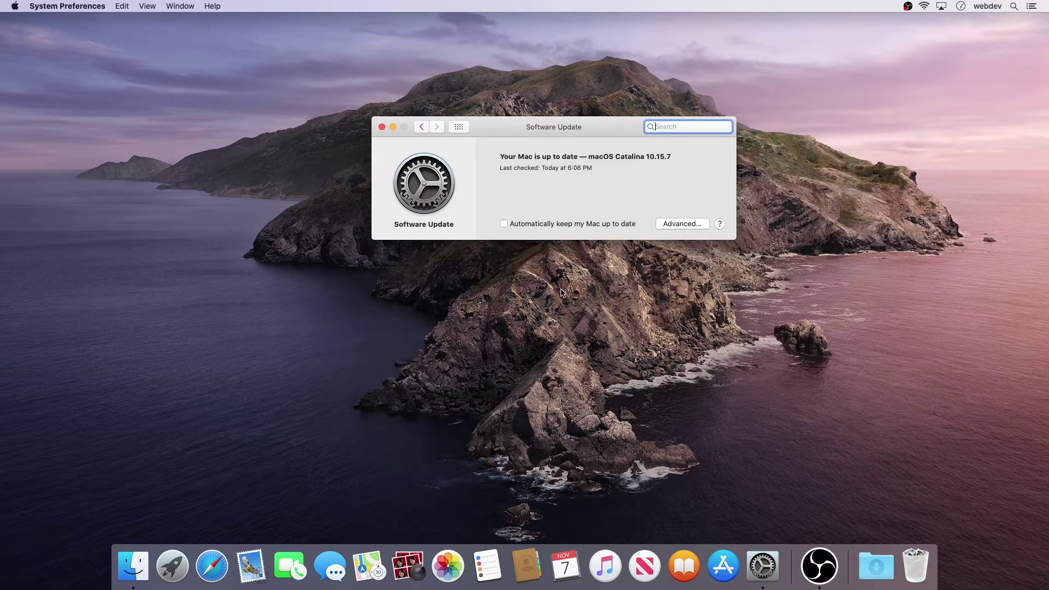
click(422, 127)
drag(537, 134, 529, 133)
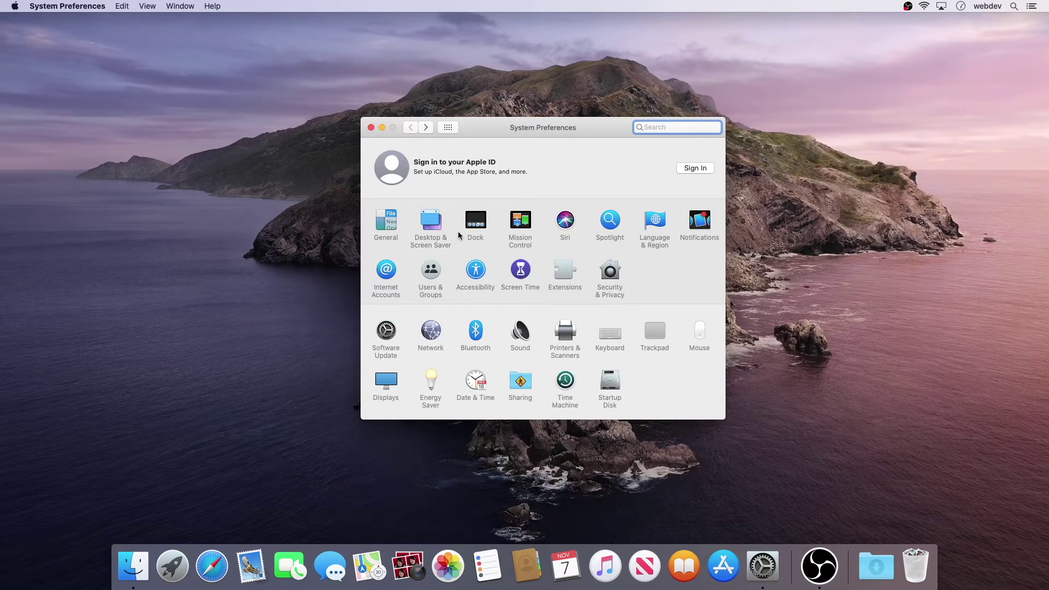
Open a Finder window on the webdev home folder
click(133, 566)
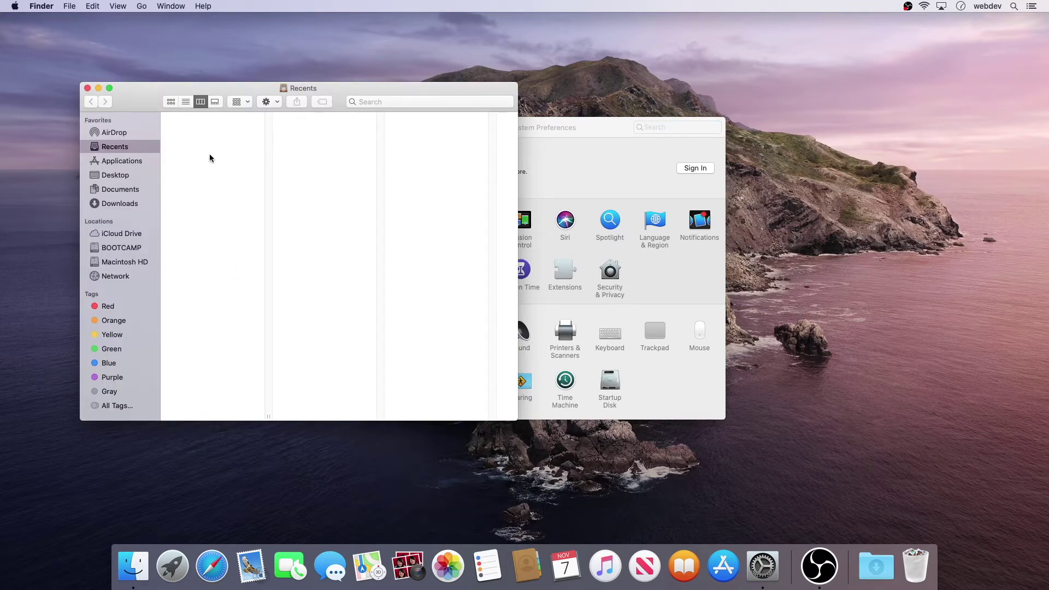
key(super+shift+h)
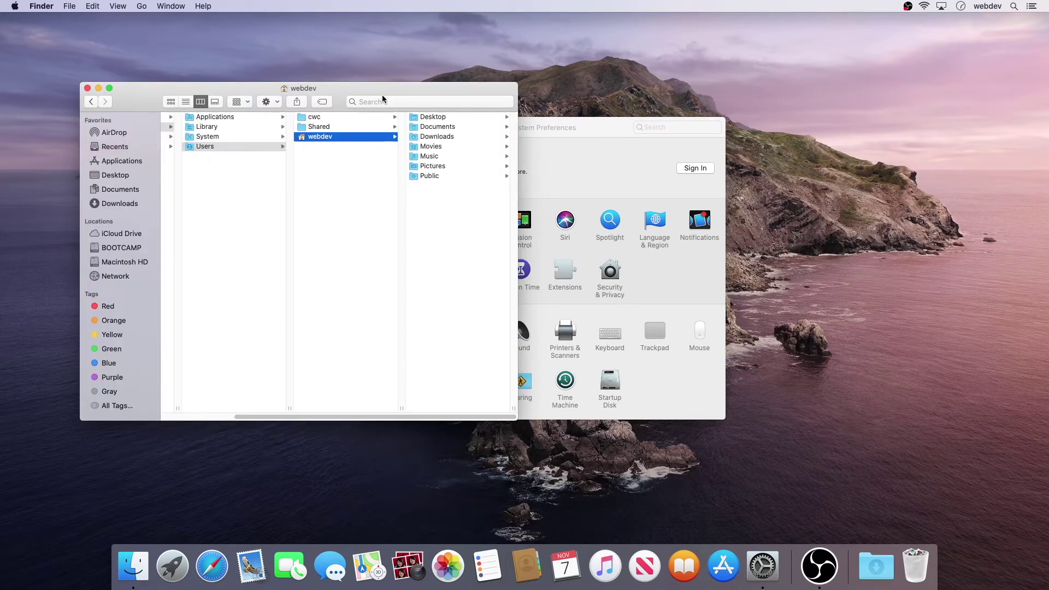
drag(384, 99, 354, 98)
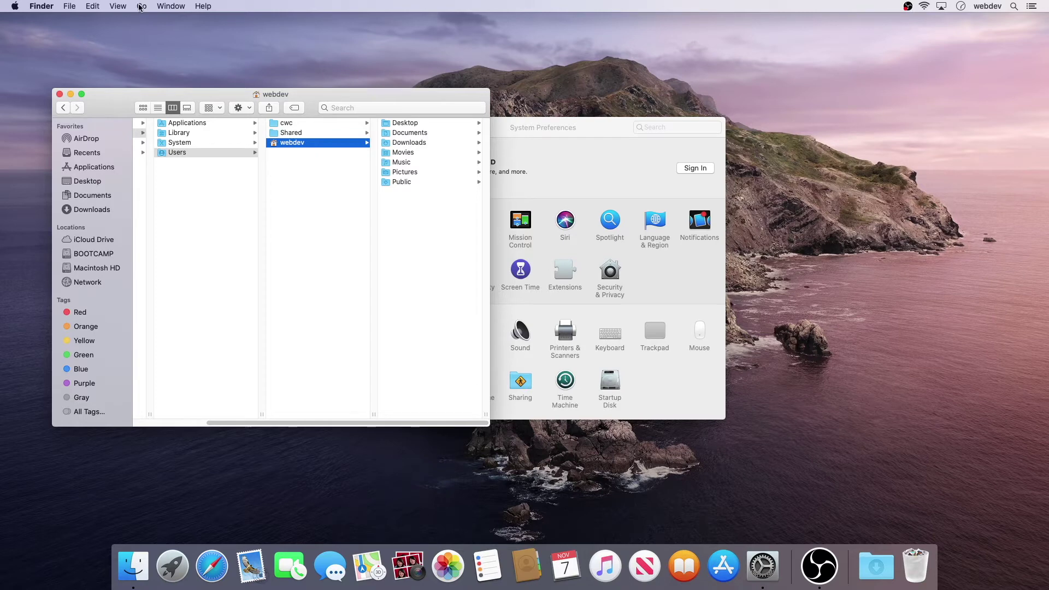
Turn on Finder's status bar and path bar, then close the home folder window
click(119, 7)
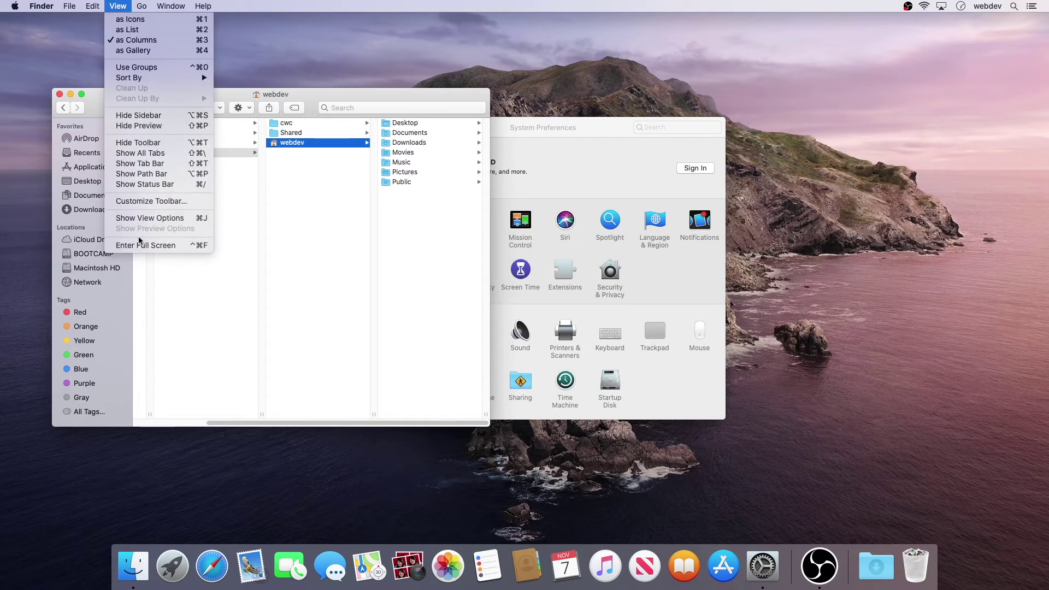
click(152, 185)
click(118, 6)
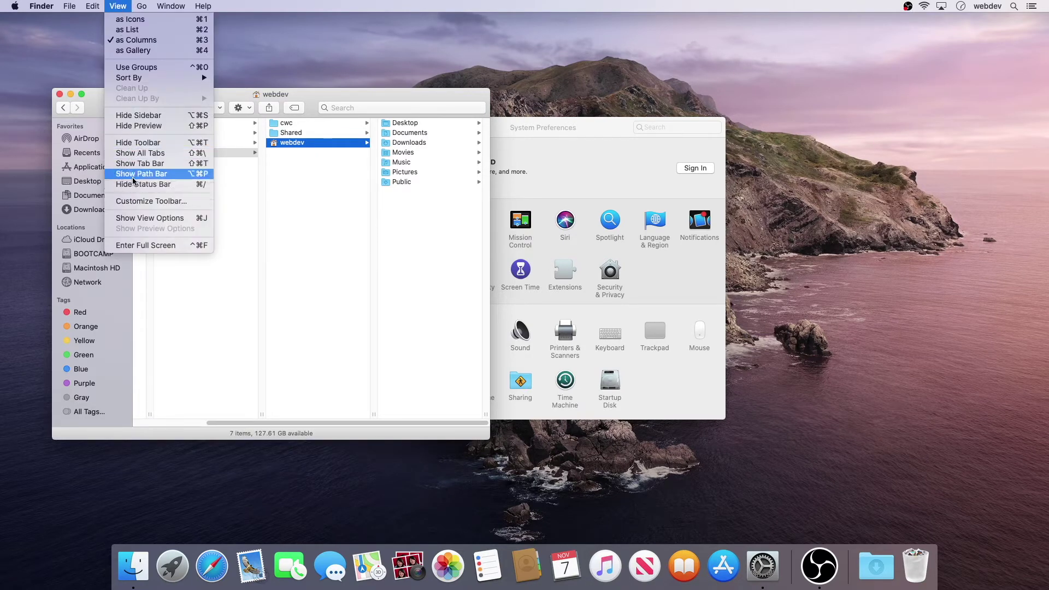
click(137, 174)
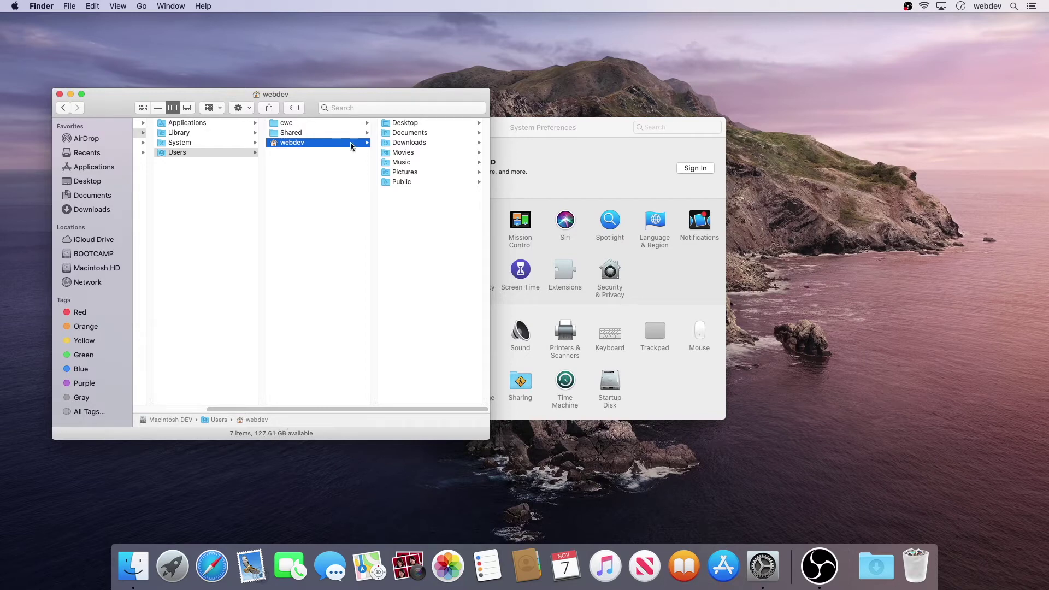
drag(104, 100, 103, 99)
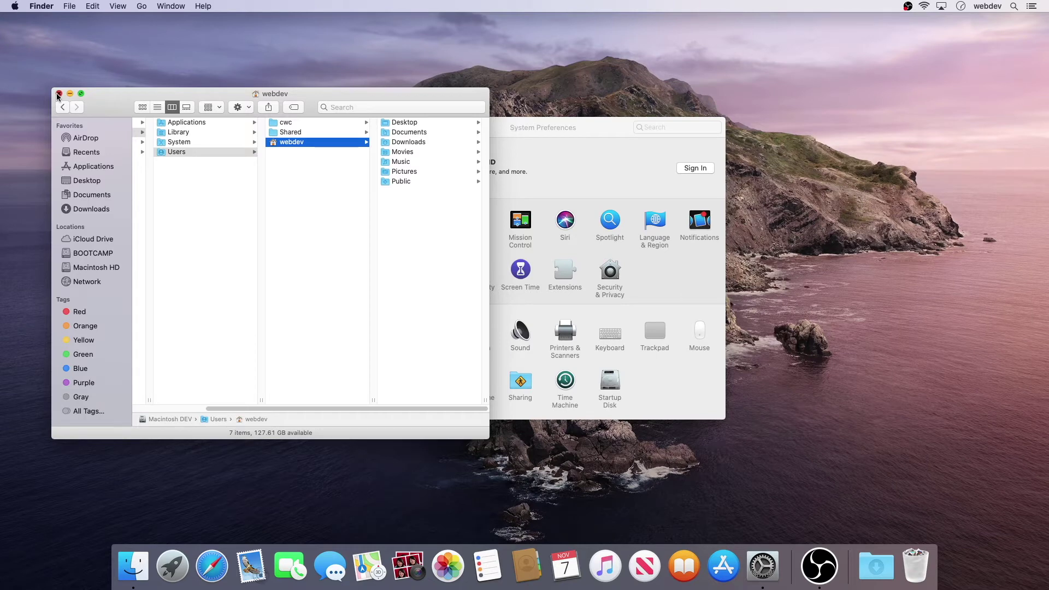
click(59, 95)
click(510, 132)
Switch the system appearance to Dark in General preferences
drag(539, 134, 513, 122)
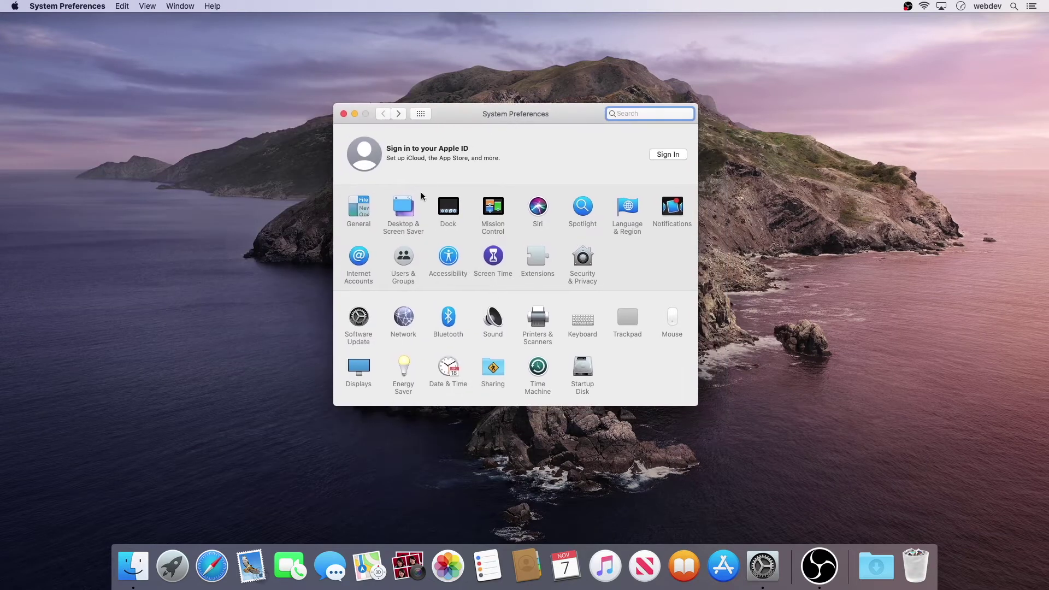
click(357, 210)
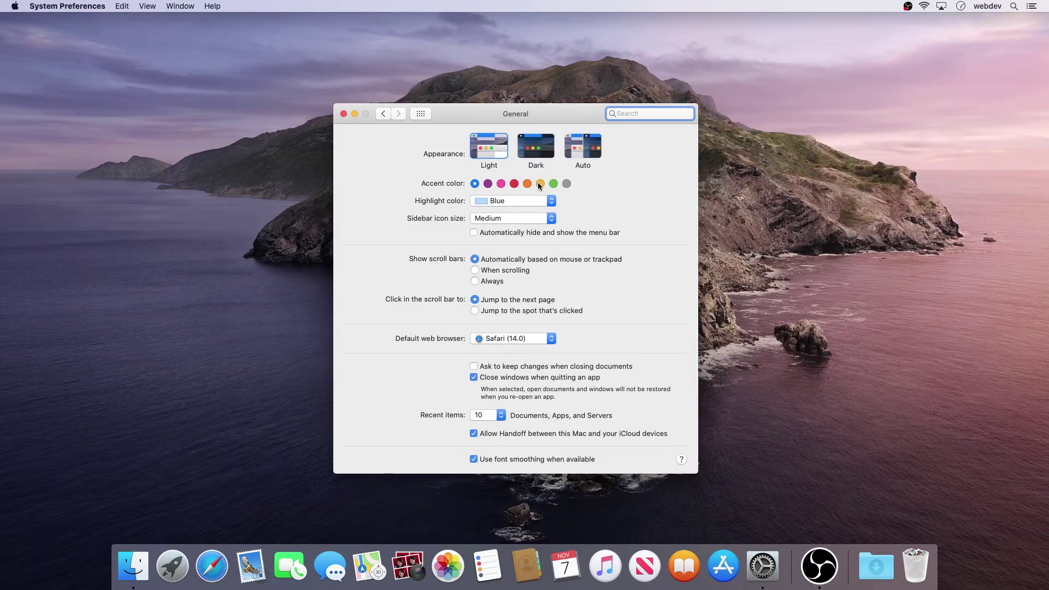
click(534, 154)
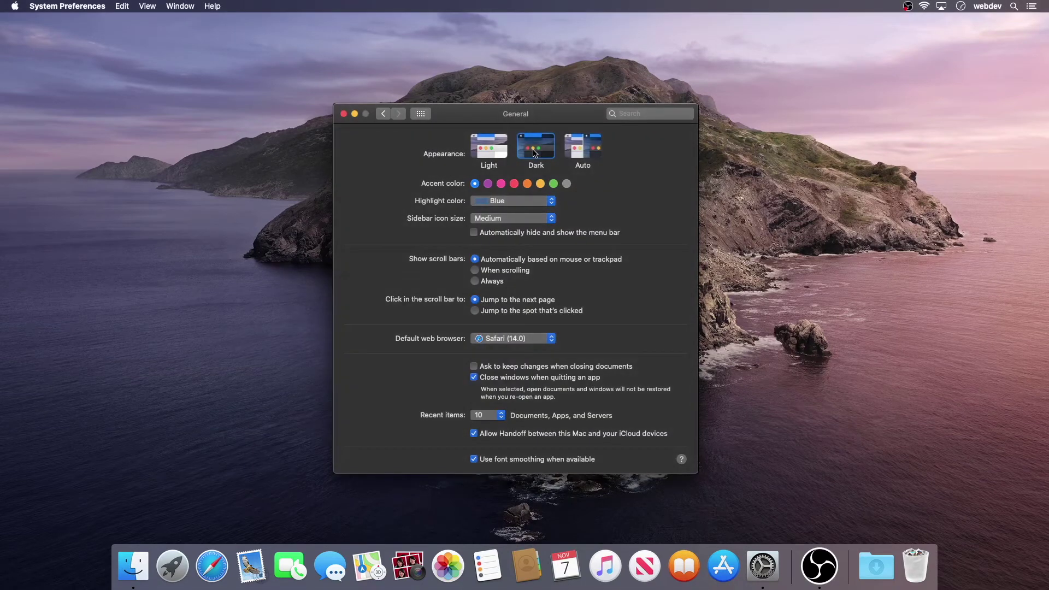
click(383, 114)
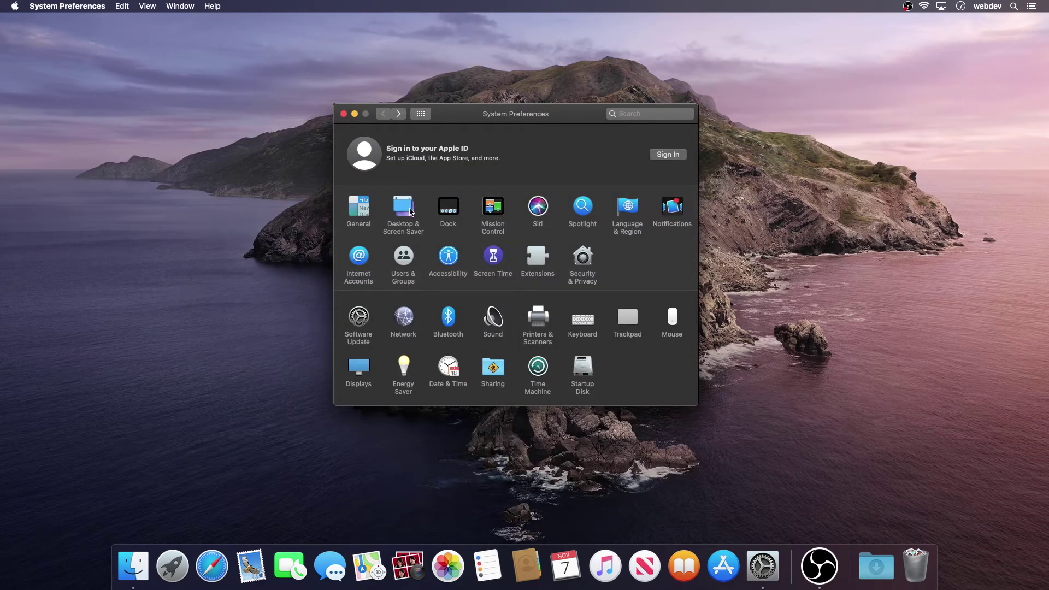
Set the Catalina desktop picture to Dark (Still), then close and reopen System Preferences
click(409, 213)
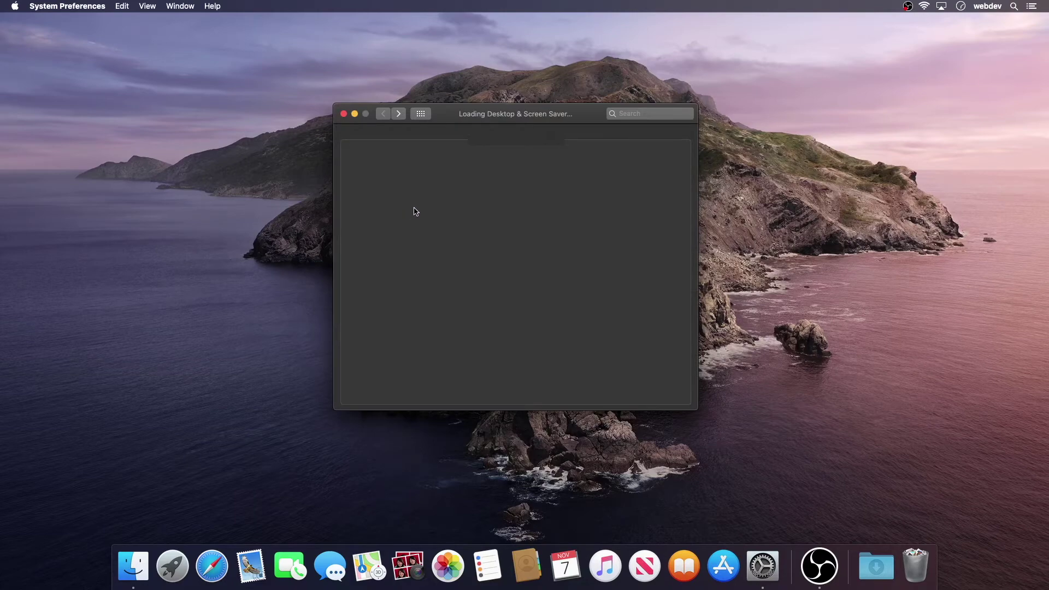
click(479, 254)
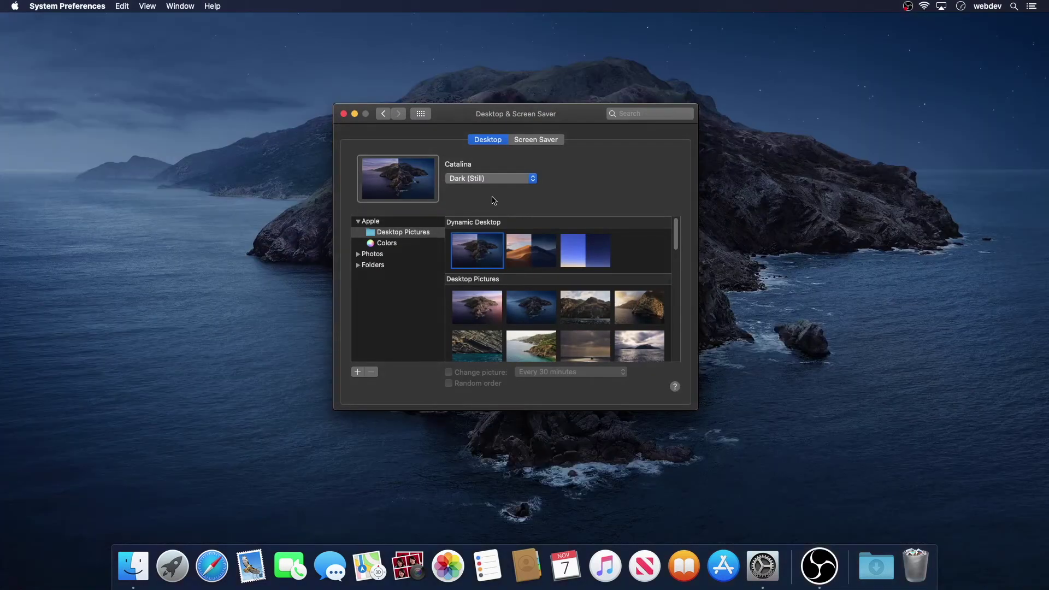
click(494, 181)
click(494, 162)
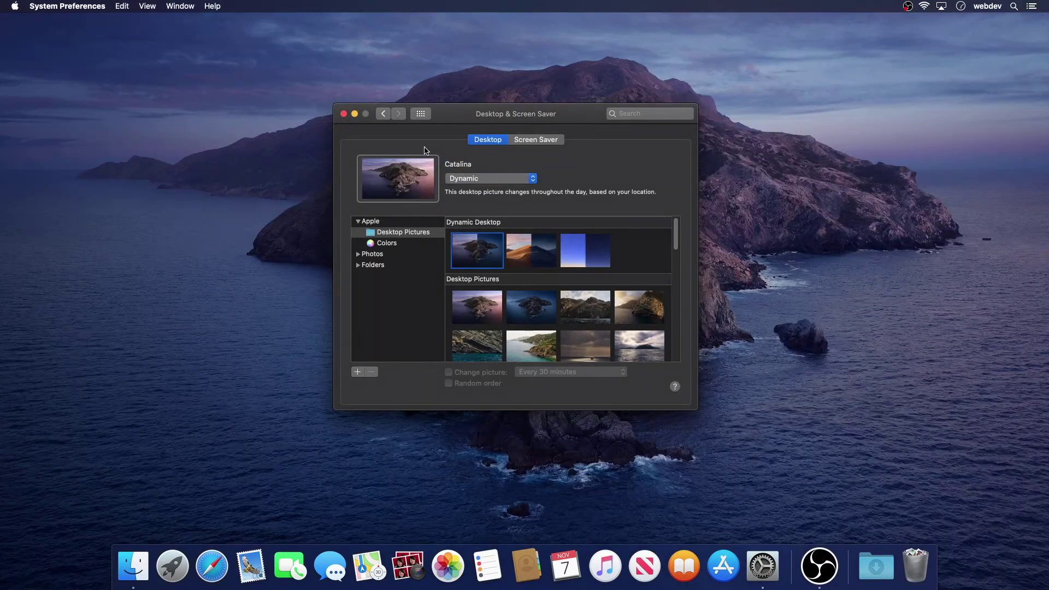
click(495, 181)
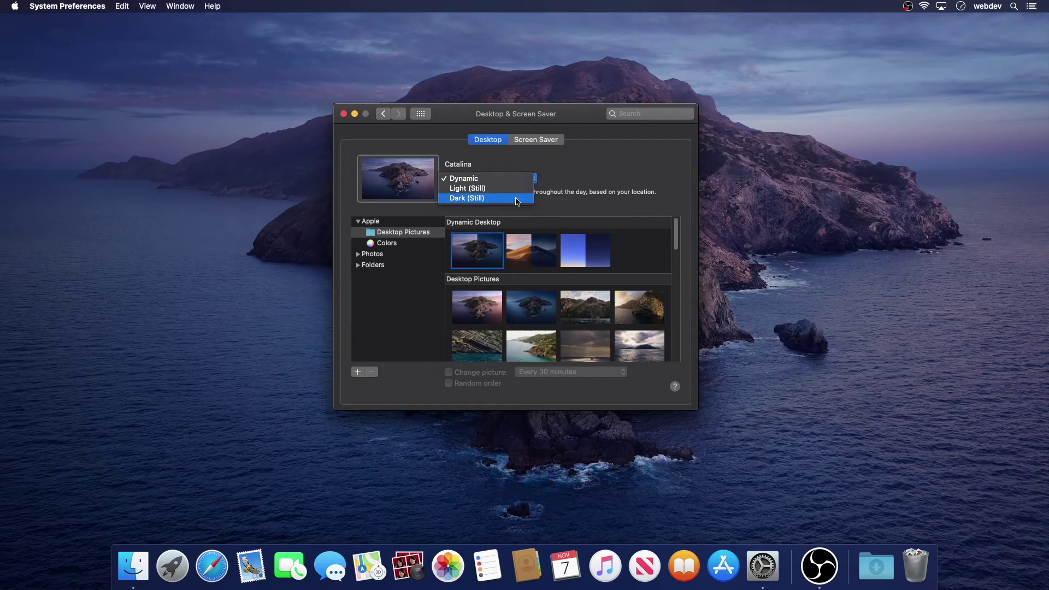
click(492, 199)
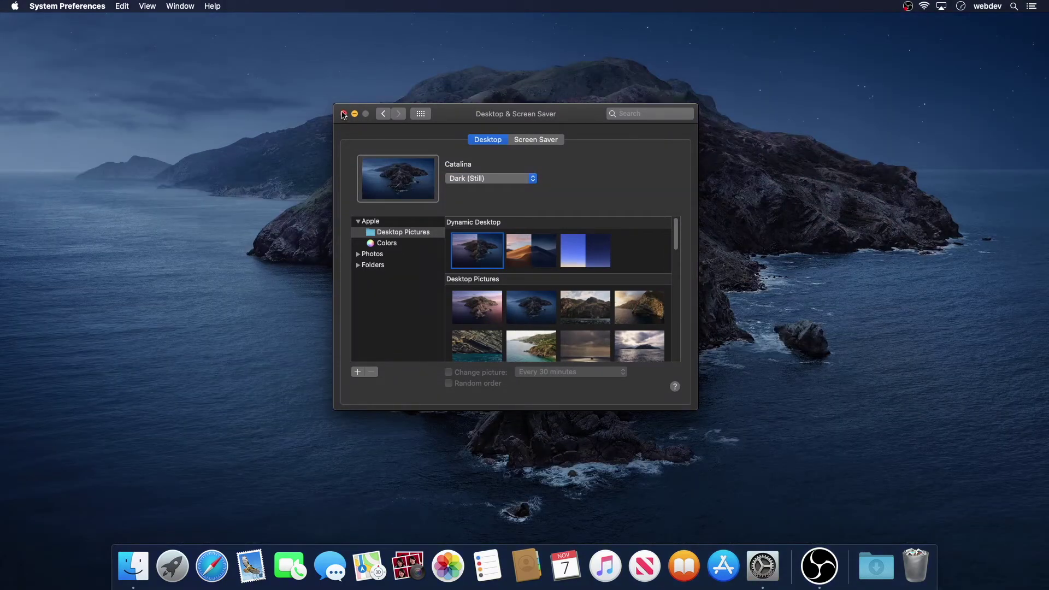
click(343, 114)
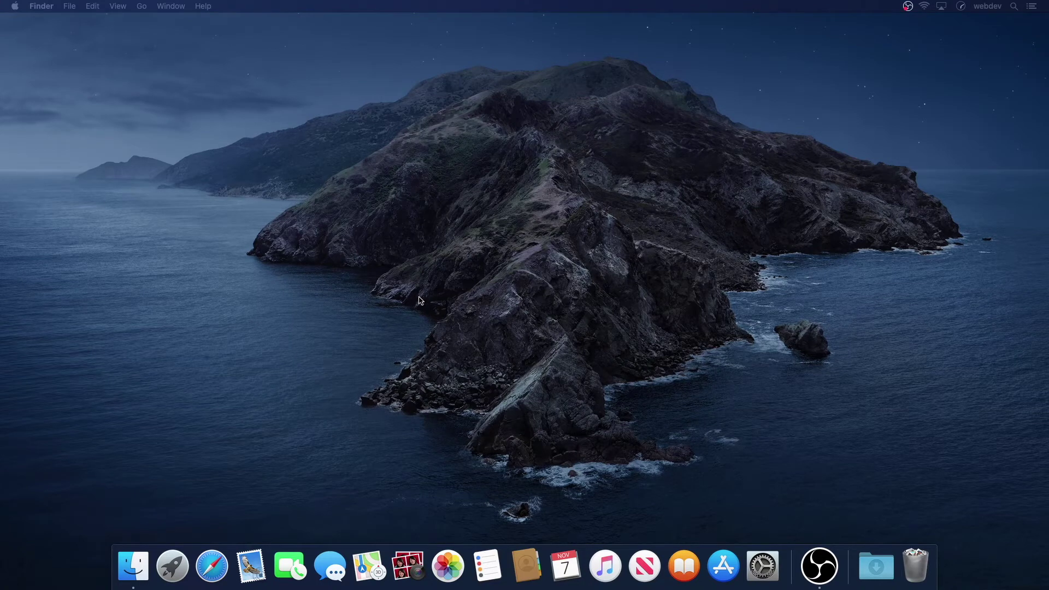
click(762, 566)
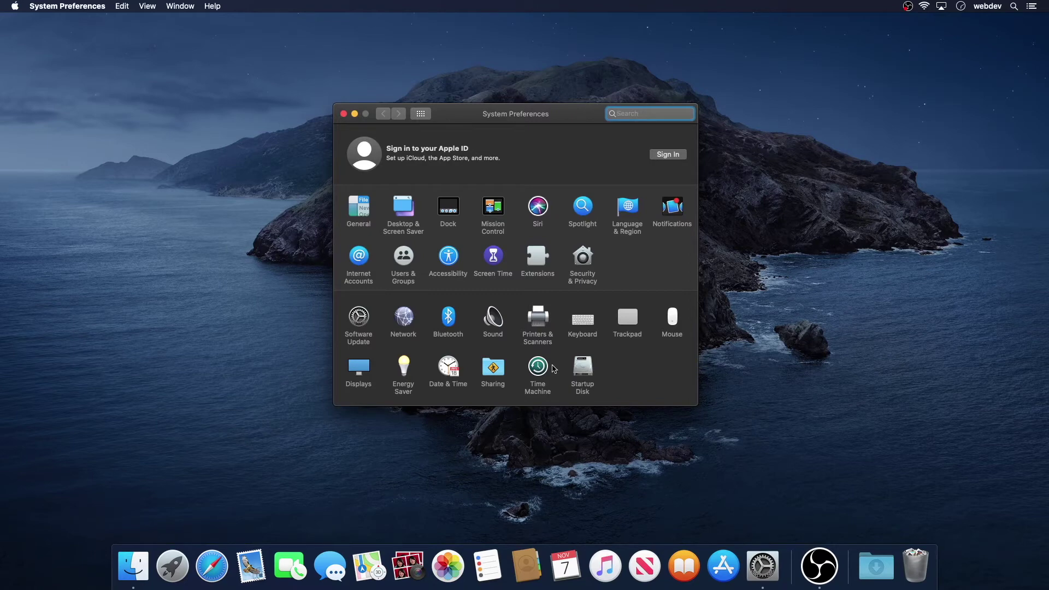
Shrink the Dock size in Dock preferences, leaving magnification off
click(456, 210)
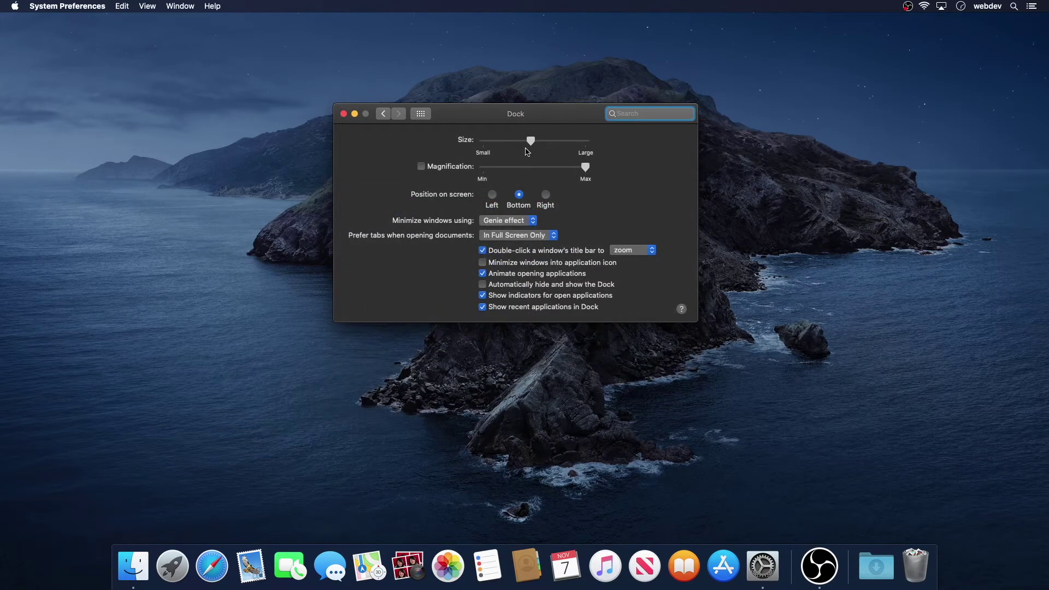
drag(529, 143, 503, 146)
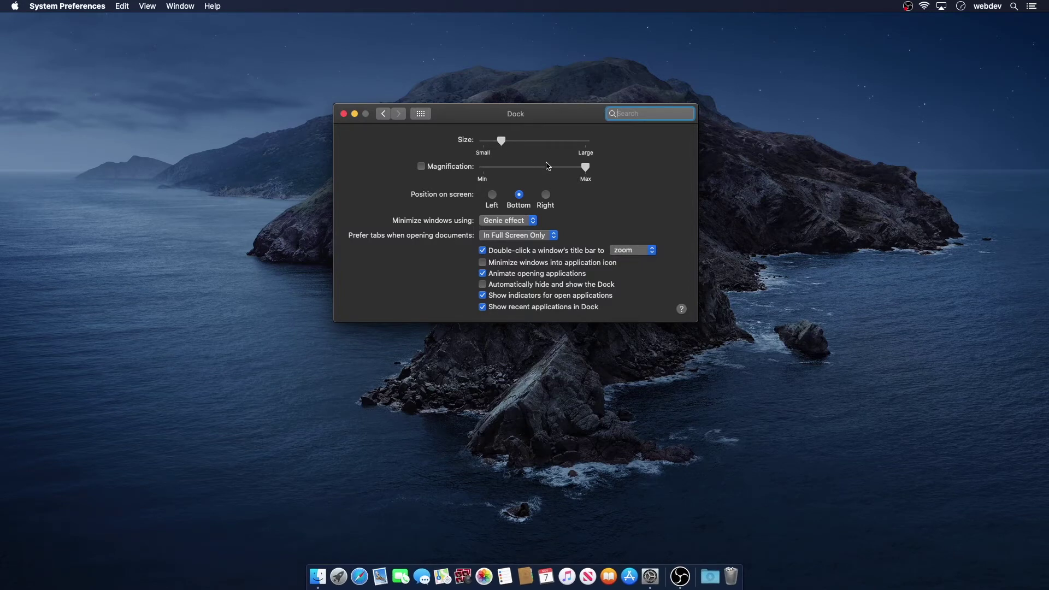
click(456, 166)
drag(590, 173, 536, 169)
click(422, 166)
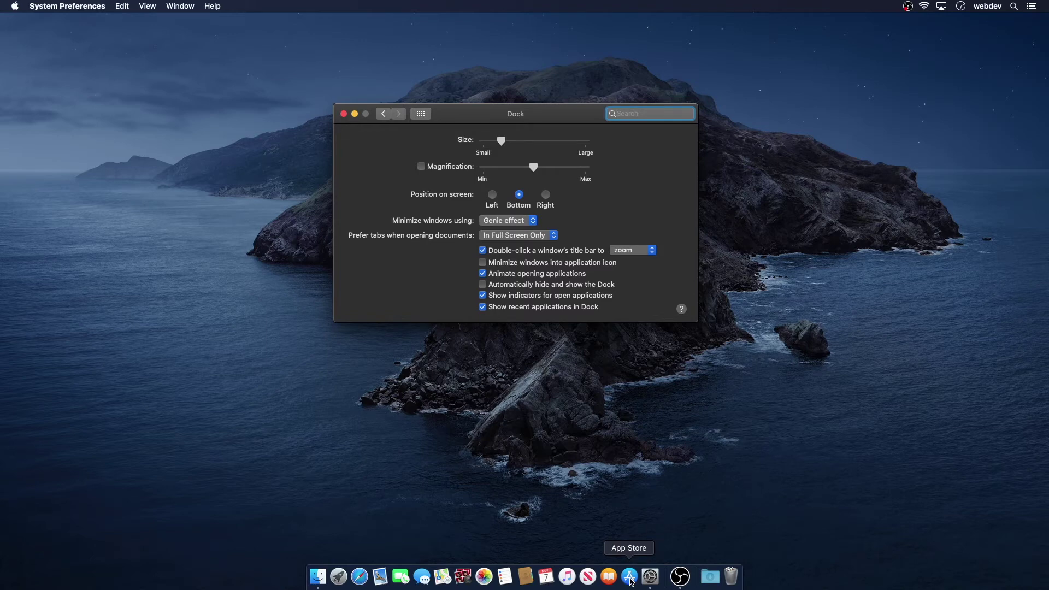
Remove App Store and three other unwanted apps from the Dock
right_click(631, 580)
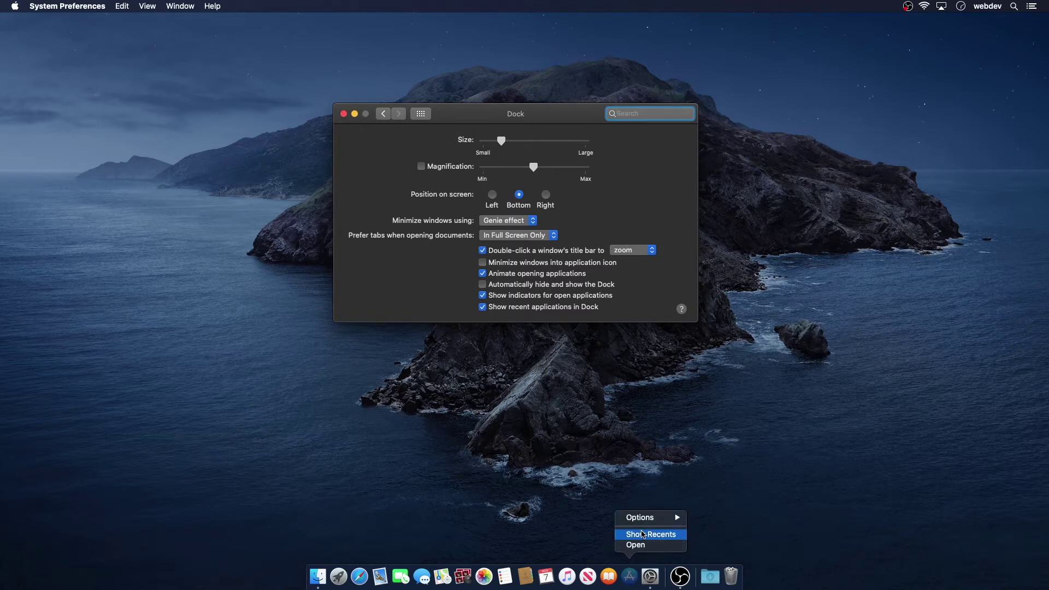
mouse_move(633, 517)
click(727, 517)
right_click(583, 574)
drag(577, 577, 562, 453)
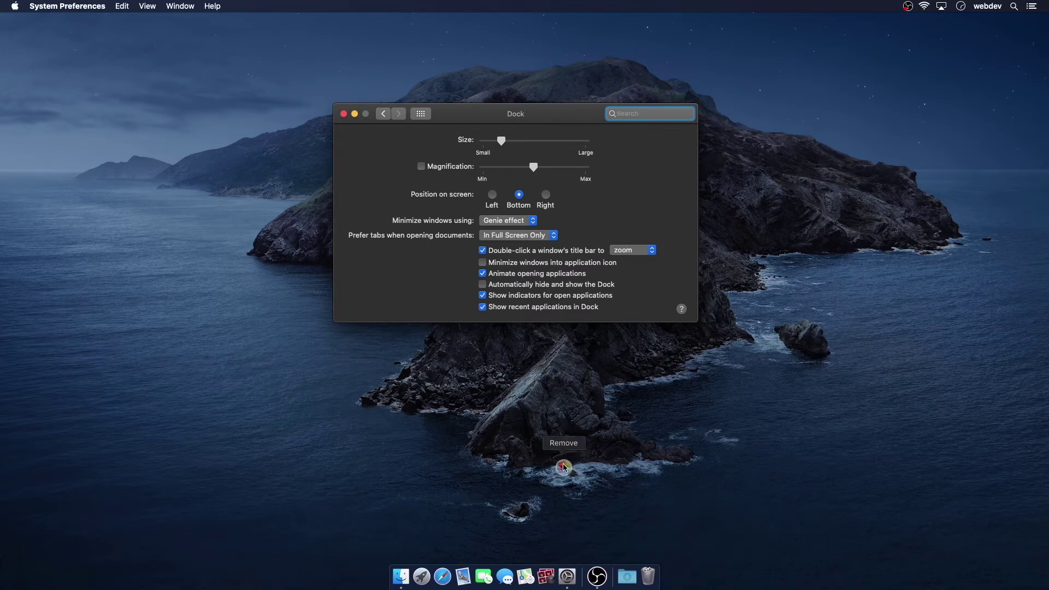
drag(536, 577, 505, 472)
drag(495, 576, 553, 348)
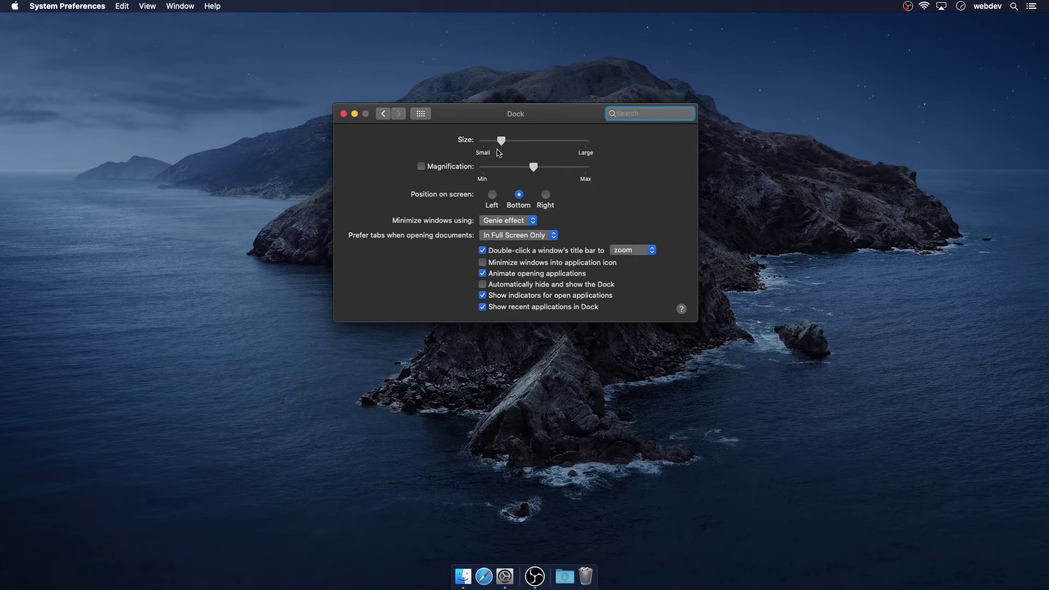
Enable Dock magnification and auto-hide, use Scale effect, hide recent apps, remove OBS
click(449, 166)
click(506, 220)
click(503, 233)
click(485, 309)
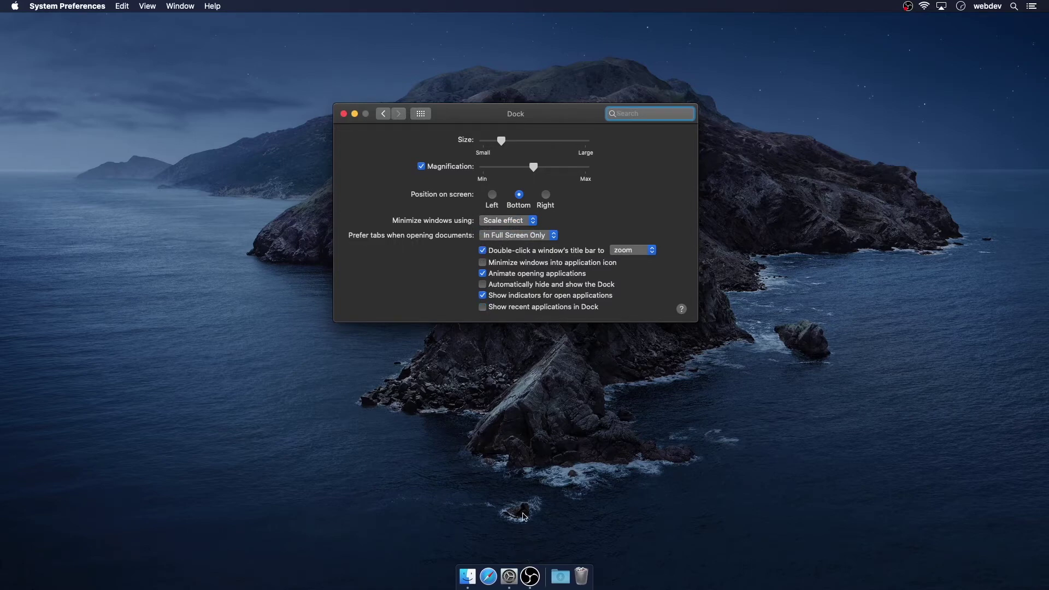
drag(535, 576, 549, 420)
click(484, 285)
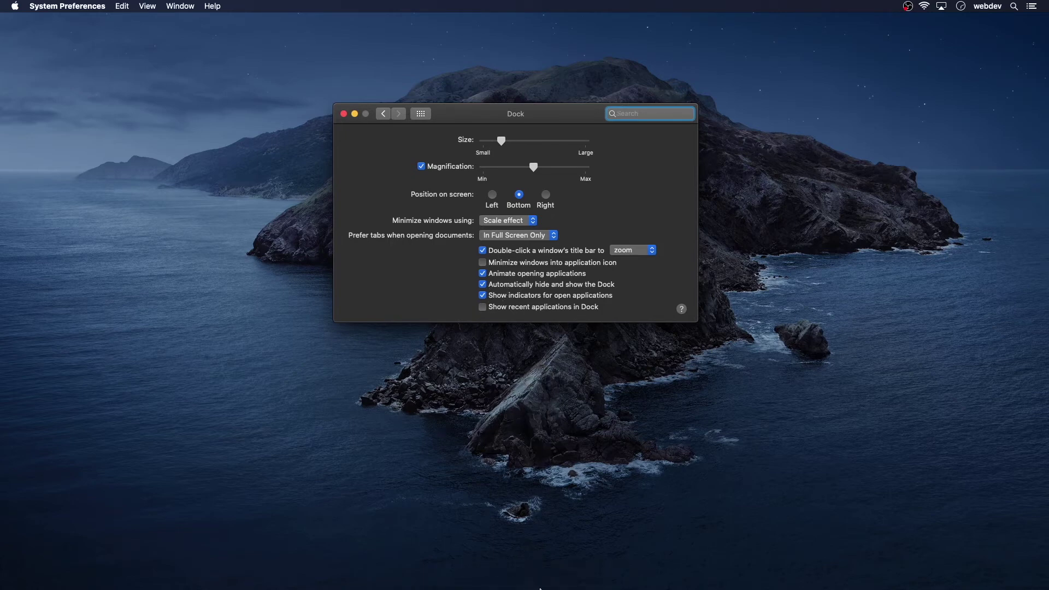
Empty the Trash permanently from its Dock menu
mouse_move(530, 588)
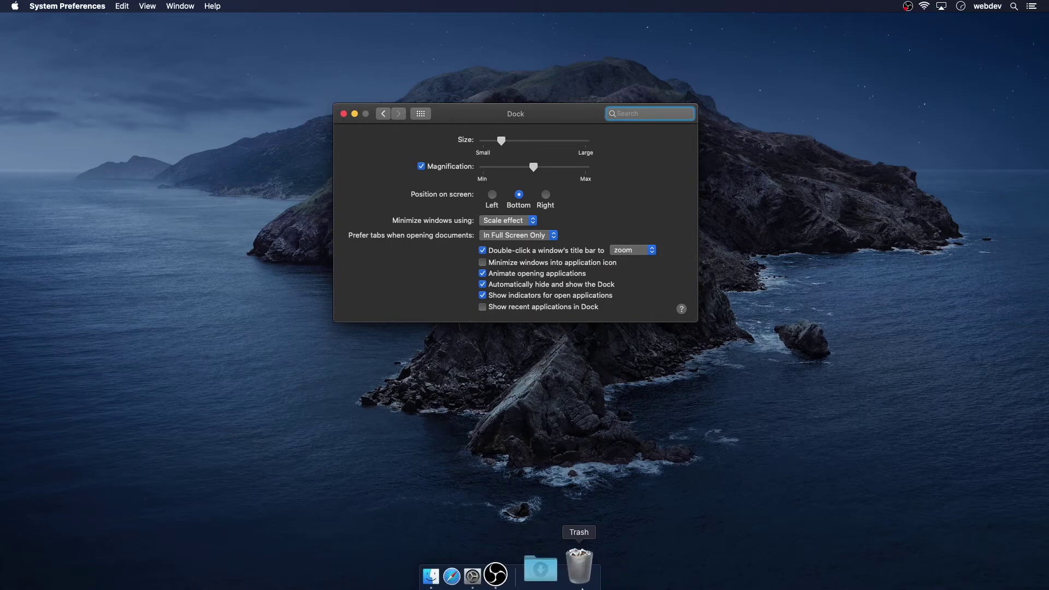
right_click(583, 567)
click(601, 526)
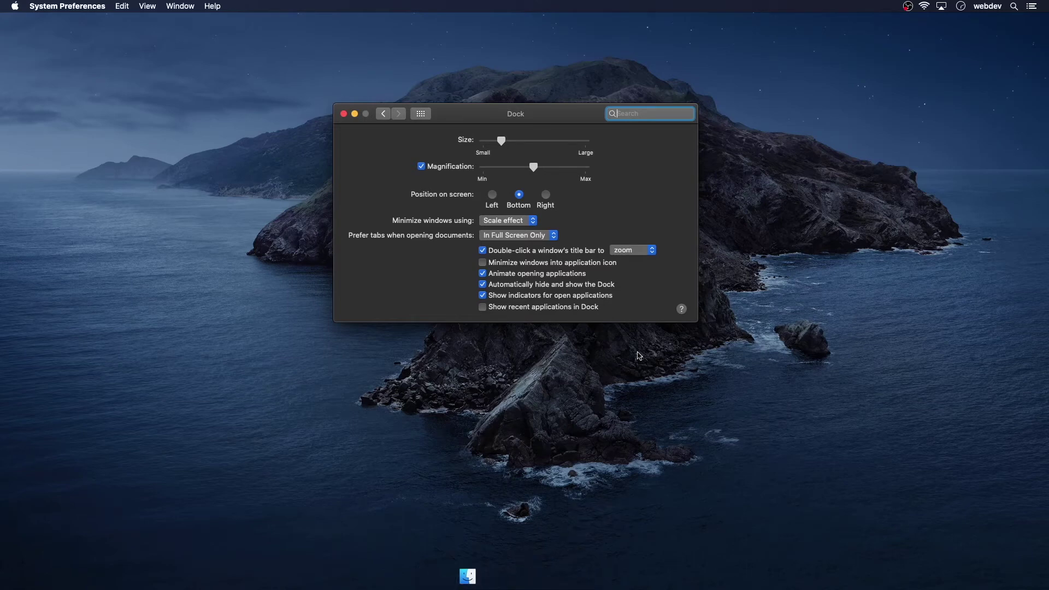
click(592, 205)
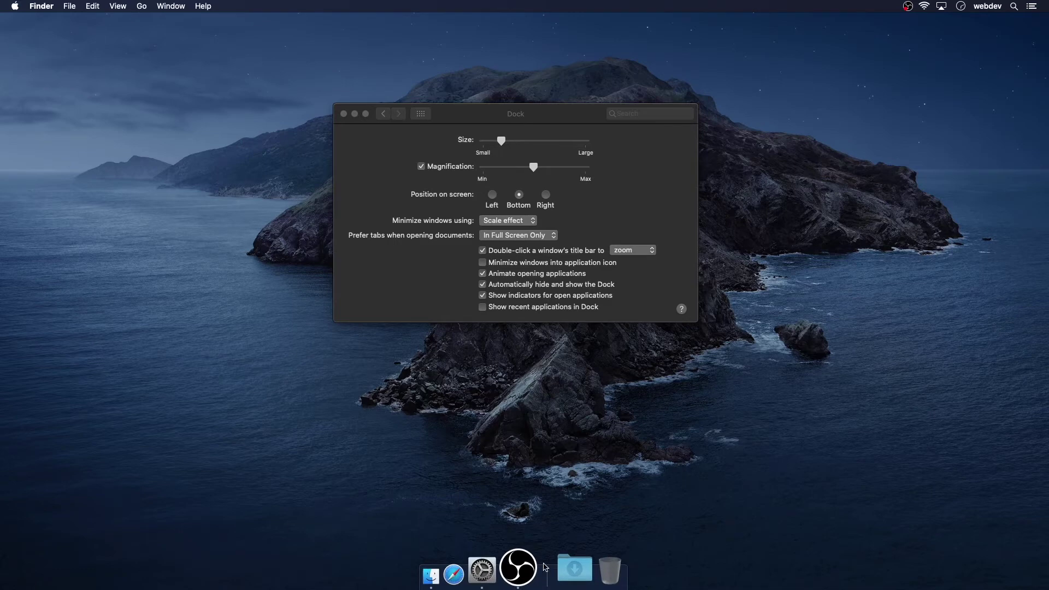
Return to the preferences overview and launch Terminal via Spotlight search 'termi'
click(387, 119)
click(384, 114)
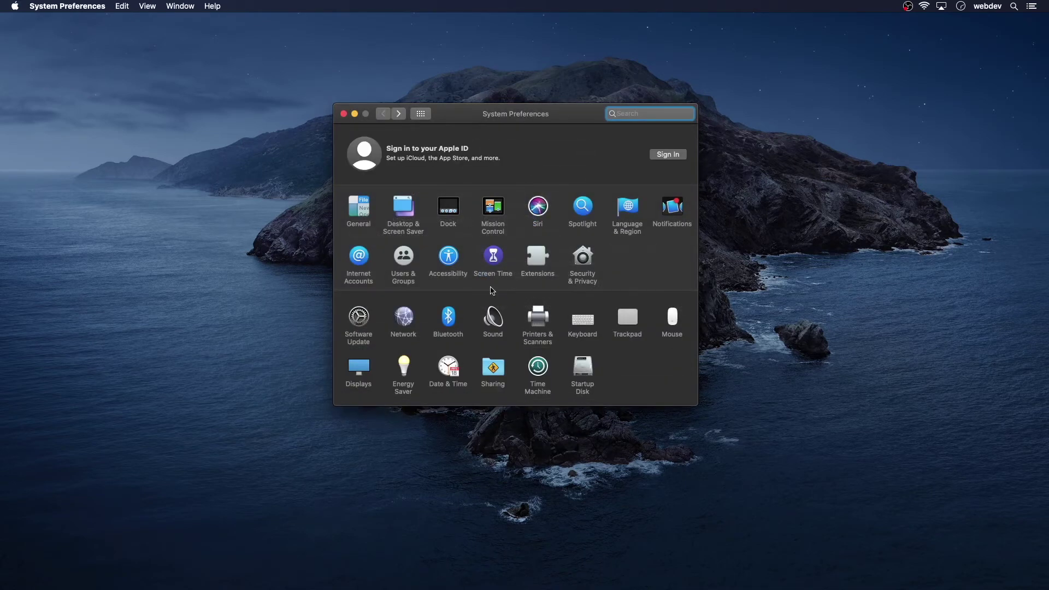
key(super+space)
text(termi)
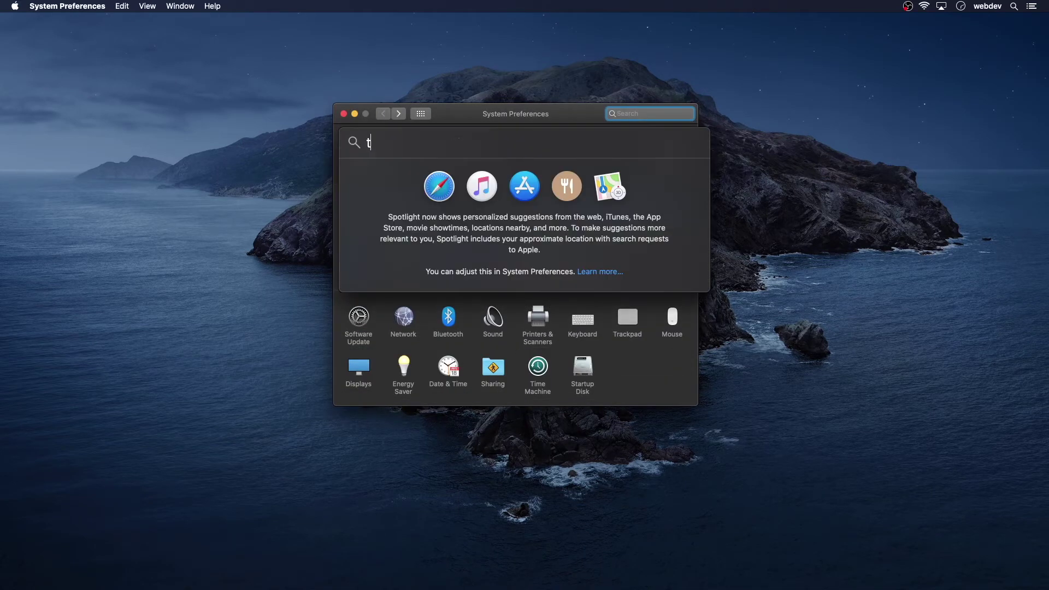
key(Return)
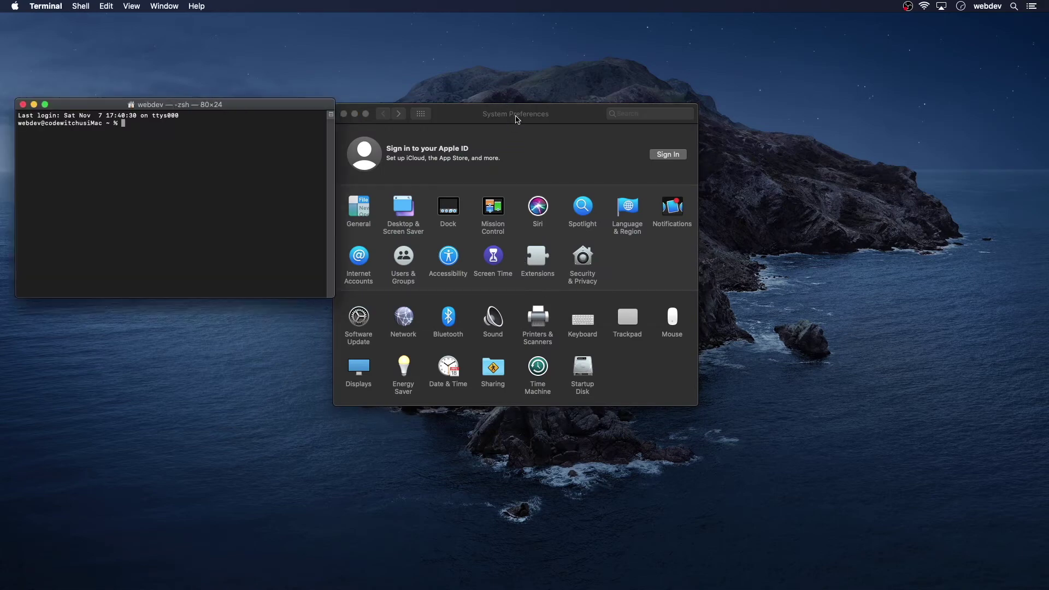
Open the Utilities folder in Finder and select Terminal
drag(517, 119, 533, 114)
click(161, 237)
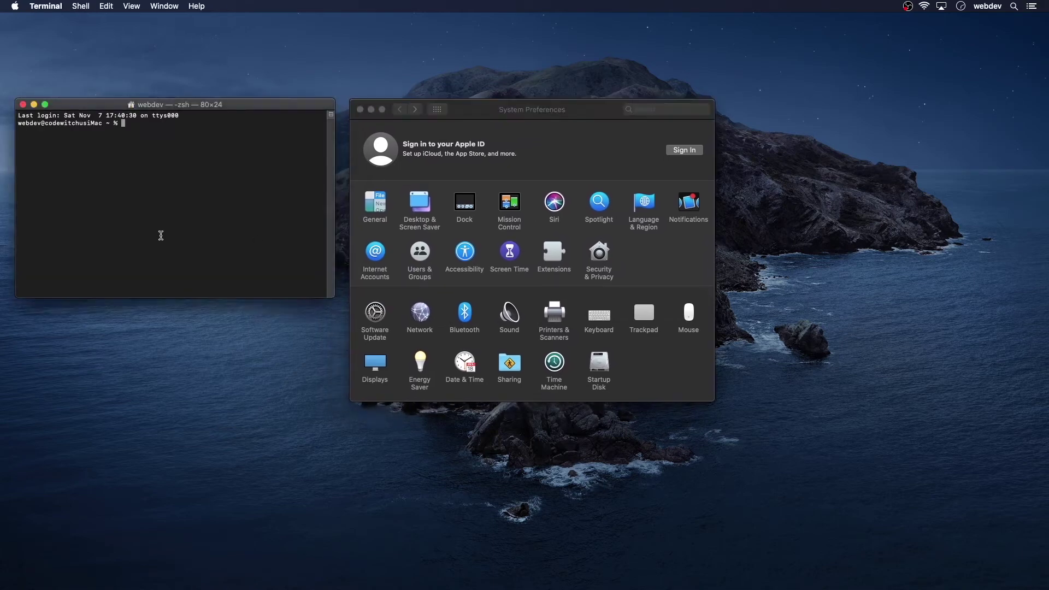
click(378, 483)
key(super+shift+g)
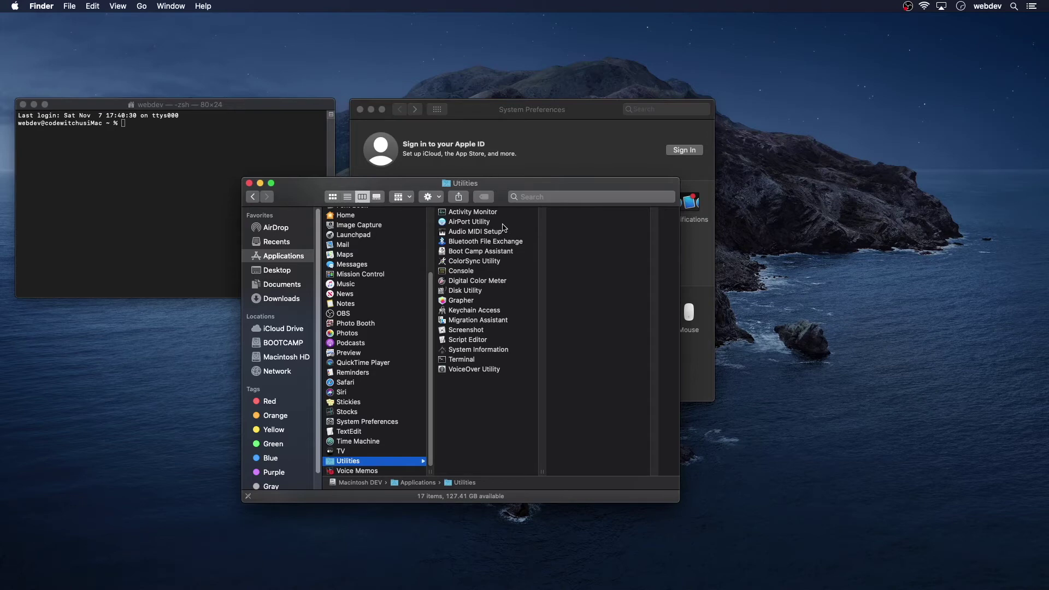
click(472, 360)
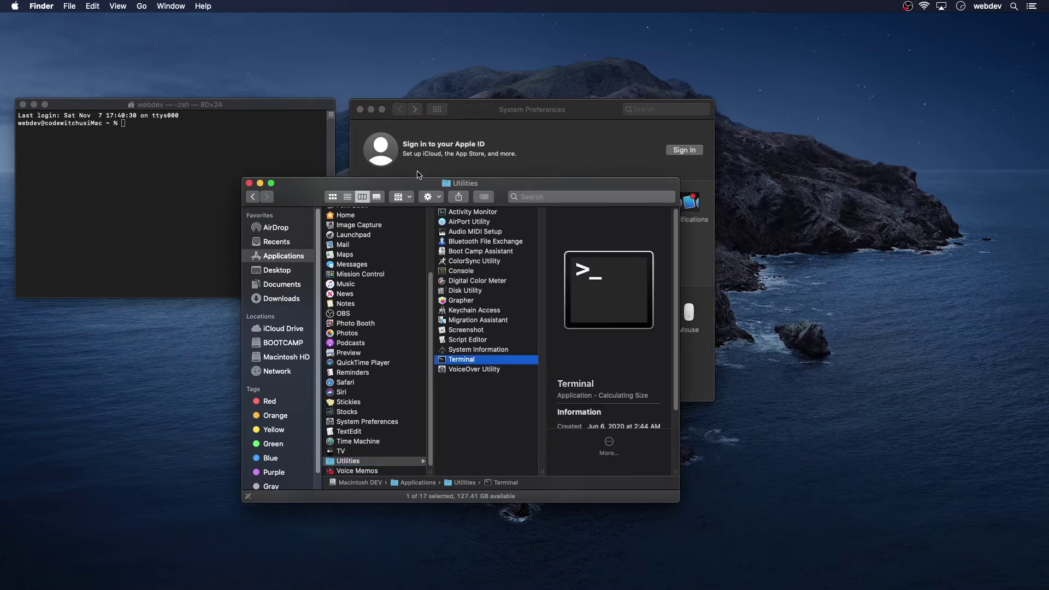
Dismiss a Spotlight search for 'ter' and close the Finder window
key(super+space)
text(ter)
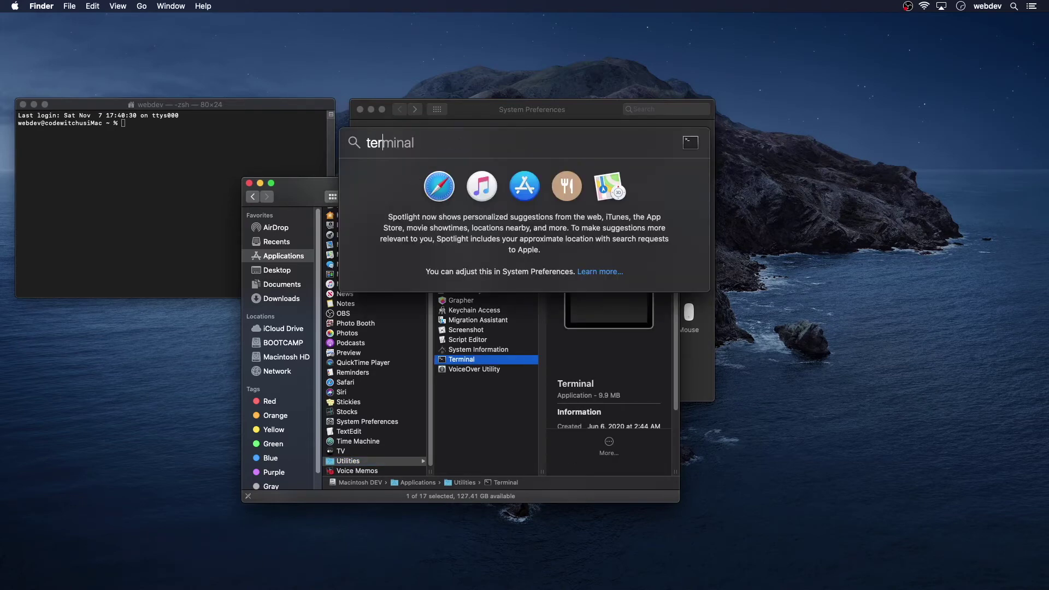
key(Escape)
click(249, 183)
click(522, 163)
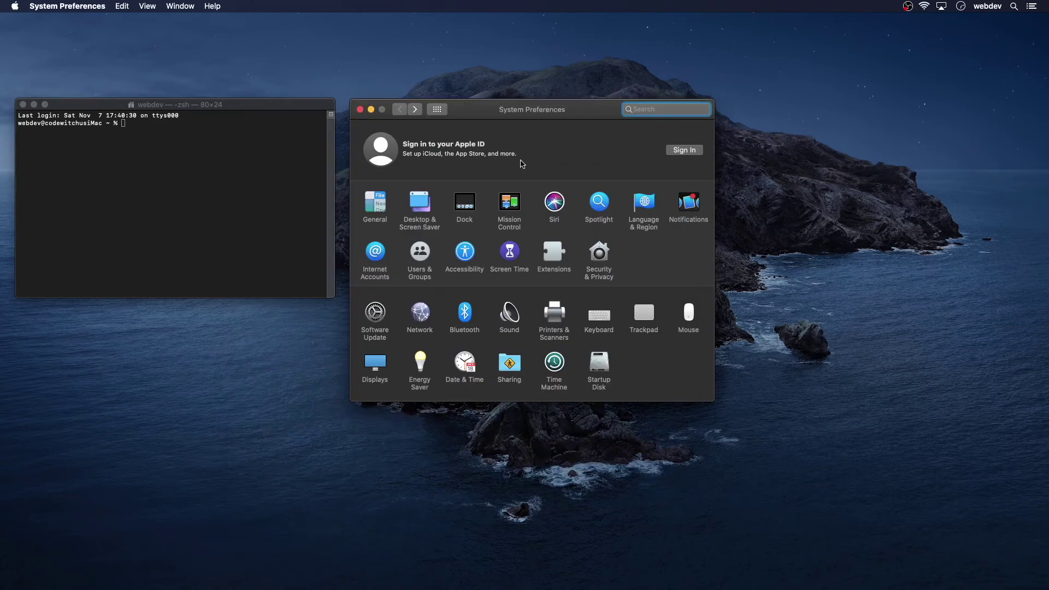
Set Key Repeat to fastest and Delay Until Repeat to shortest, testing in Terminal
click(324, 173)
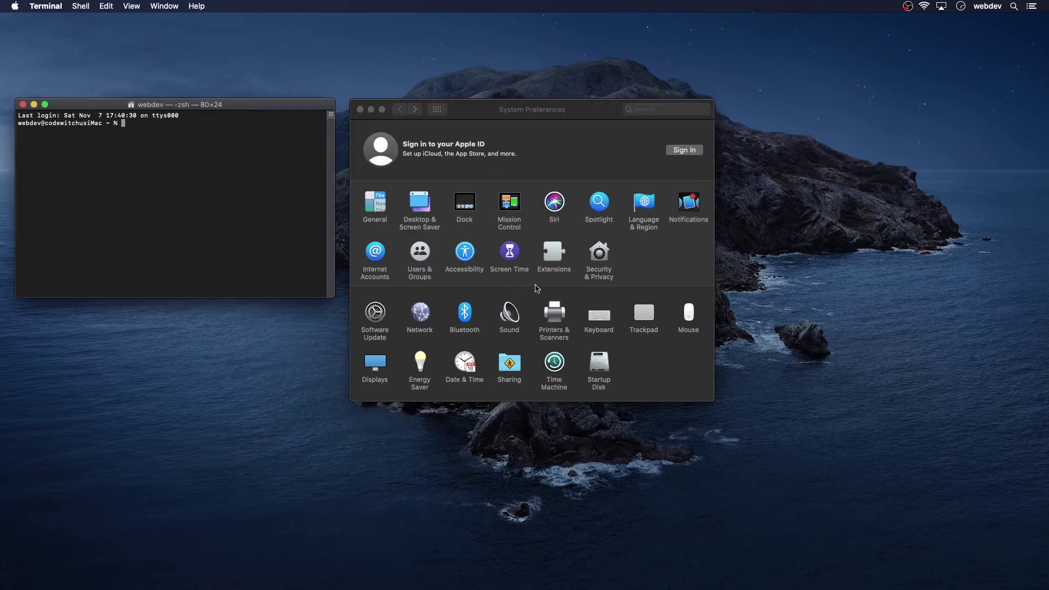
click(603, 315)
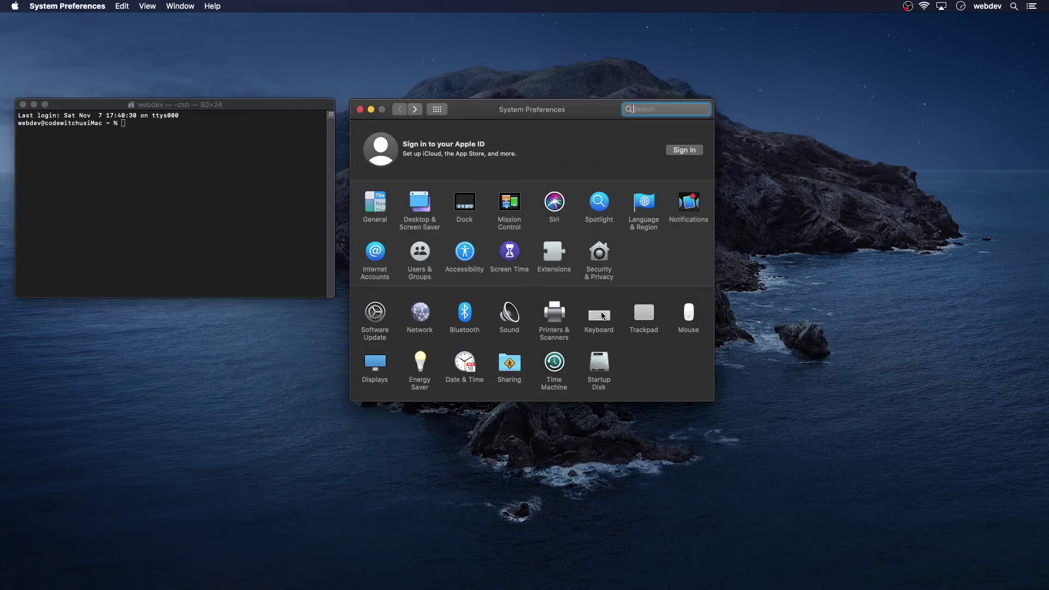
click(141, 183)
text(dd)
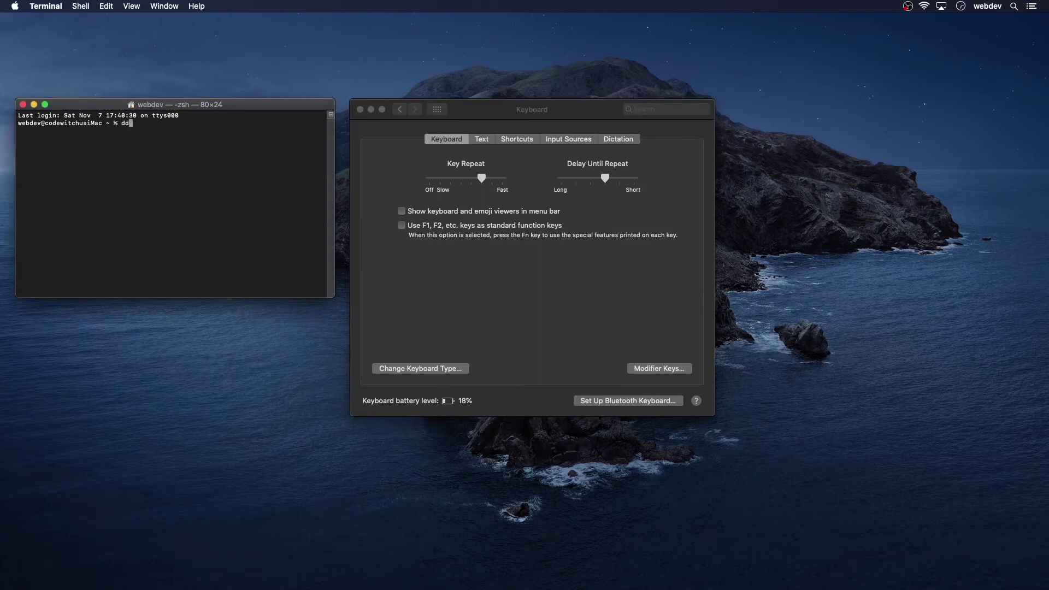
text(ddddddddddddddssssssdd)
drag(482, 178, 502, 179)
drag(608, 181, 634, 180)
click(279, 194)
text(dddddddddddddddddddddddddddddddddddddddddddddddddddd)
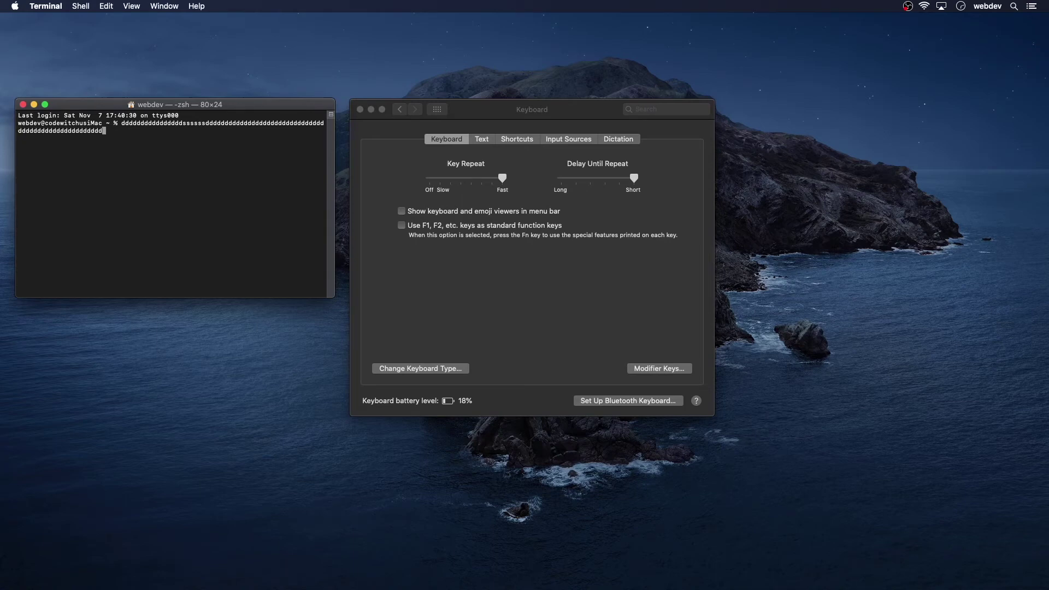
text(fdfgdfddddddddddddddddddd)
key(BackSpace)
key(BackSpace)
key(BackSpace)
key(BackSpace)
key(BackSpace)
key(BackSpace)
key(BackSpace)
key(BackSpace)
key(BackSpace)
key(BackSpace)
key(BackSpace)
key(BackSpace)
key(BackSpace)
key(BackSpace)
key(BackSpace)
key(BackSpace)
key(BackSpace)
key(BackSpace)
key(BackSpace)
key(BackSpace)
key(BackSpace)
key(BackSpace)
key(BackSpace)
key(BackSpace)
key(BackSpace)
key(BackSpace)
key(BackSpace)
key(BackSpace)
key(BackSpace)
key(BackSpace)
key(BackSpace)
key(BackSpace)
key(BackSpace)
key(BackSpace)
key(BackSpace)
key(BackSpace)
key(BackSpace)
key(BackSpace)
key(BackSpace)
key(BackSpace)
key(BackSpace)
key(BackSpace)
key(BackSpace)
key(BackSpace)
key(BackSpace)
key(BackSpace)
key(BackSpace)
key(BackSpace)
key(BackSpace)
key(BackSpace)
key(BackSpace)
key(BackSpace)
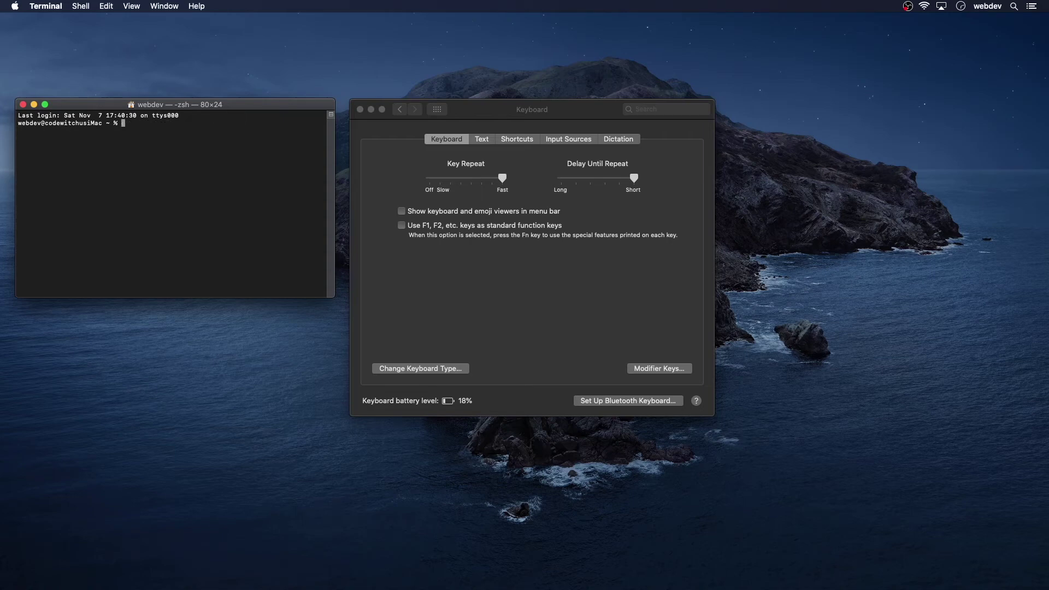
Turn off automatic spelling correction, capitalization and double-space period on the Text tab
click(488, 141)
click(579, 164)
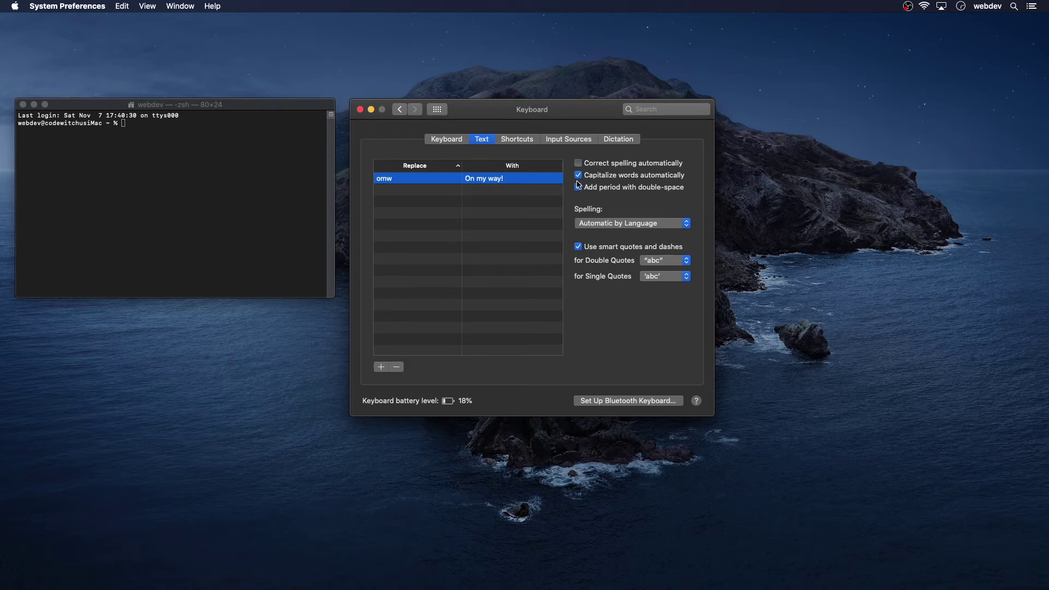
click(579, 175)
click(579, 188)
click(580, 166)
click(399, 110)
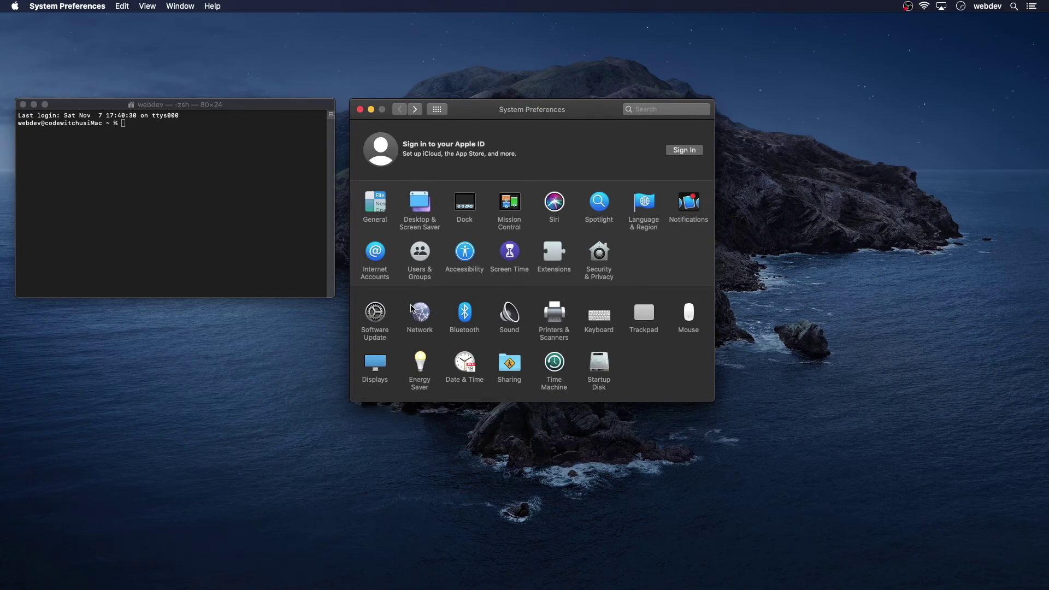
Replace 'iMac' with '-desktop' in the Sharing computer name, then verify the new name
click(517, 369)
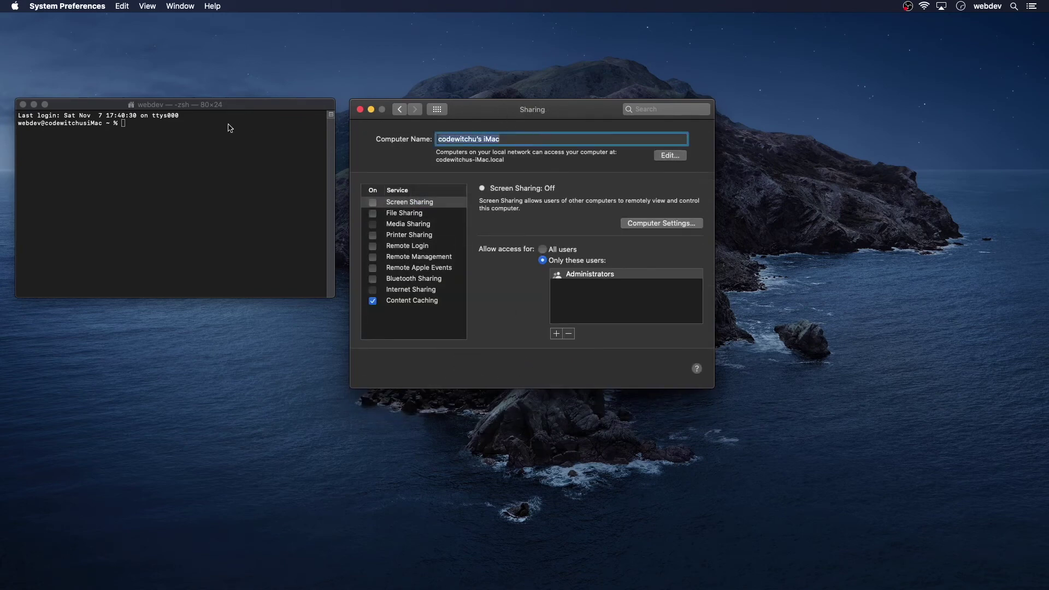
click(525, 138)
double_click(487, 138)
key(BackSpace)
key(BackSpace)
key(BackSpace)
text(-desktop)
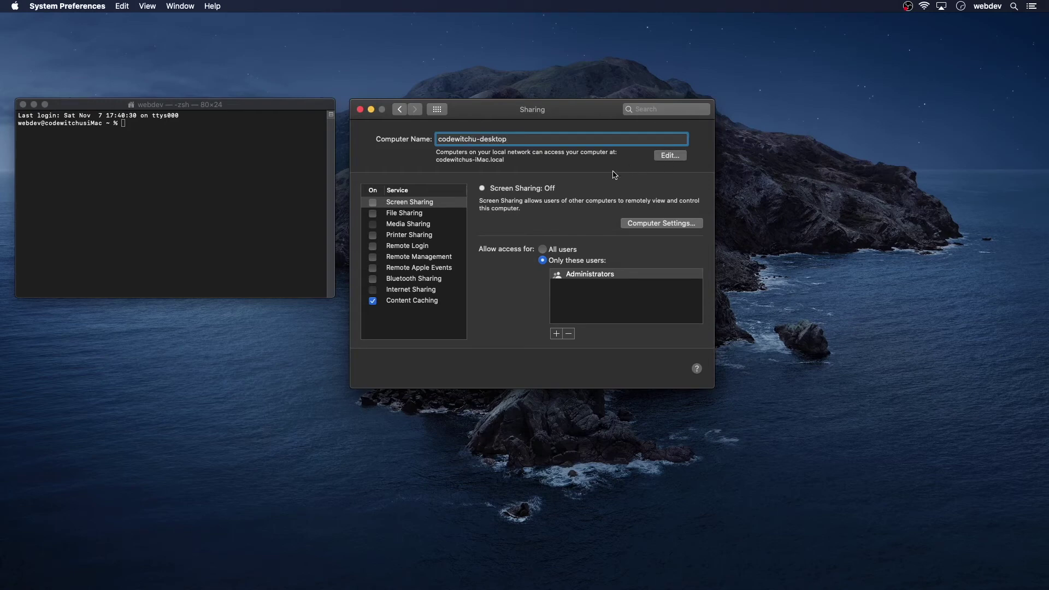
click(406, 111)
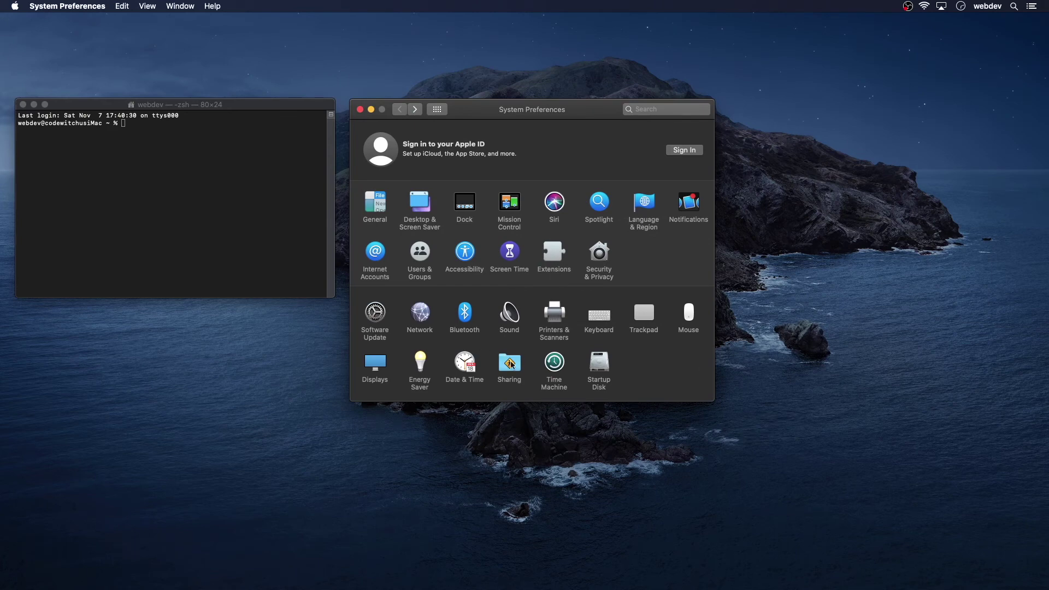
click(509, 362)
click(397, 111)
Tick the webdev home, Pictures, Music and Movies in Finder's Sidebar preferences
click(332, 414)
mouse_move(457, 586)
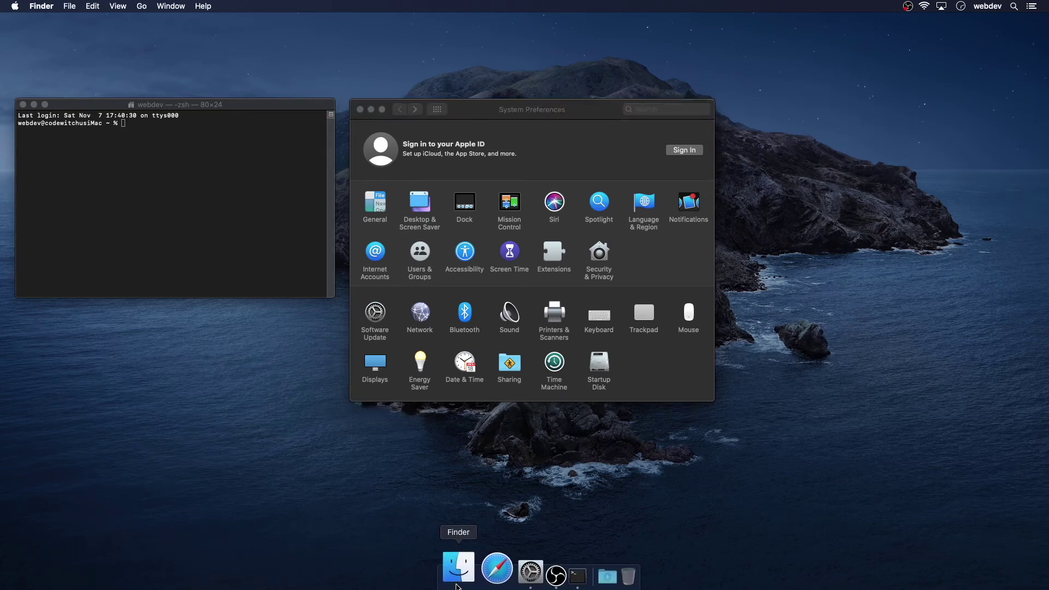
click(457, 586)
click(69, 6)
mouse_move(56, 10)
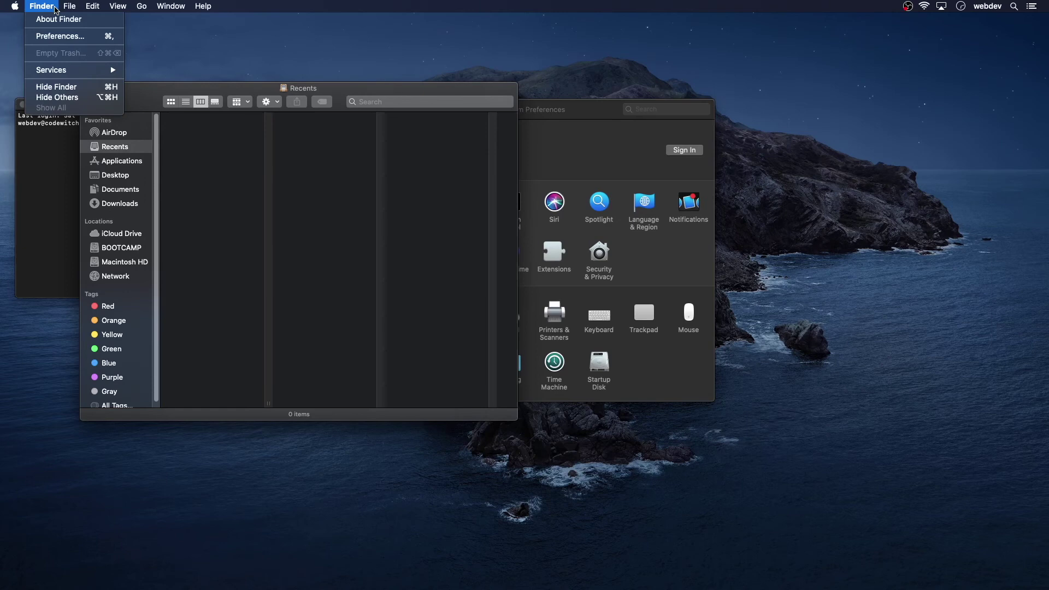
click(61, 36)
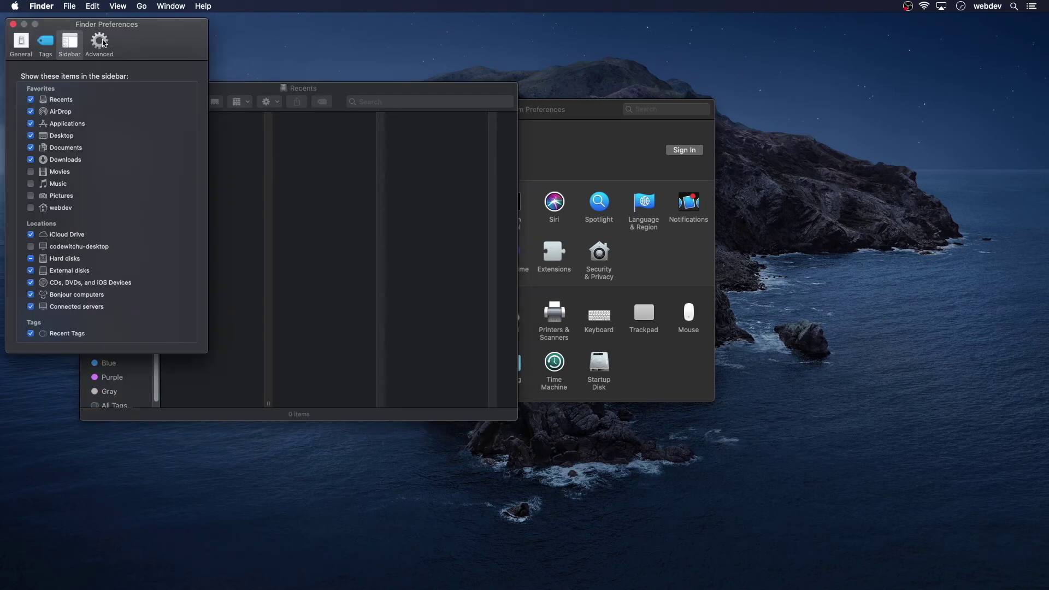
drag(183, 24, 481, 53)
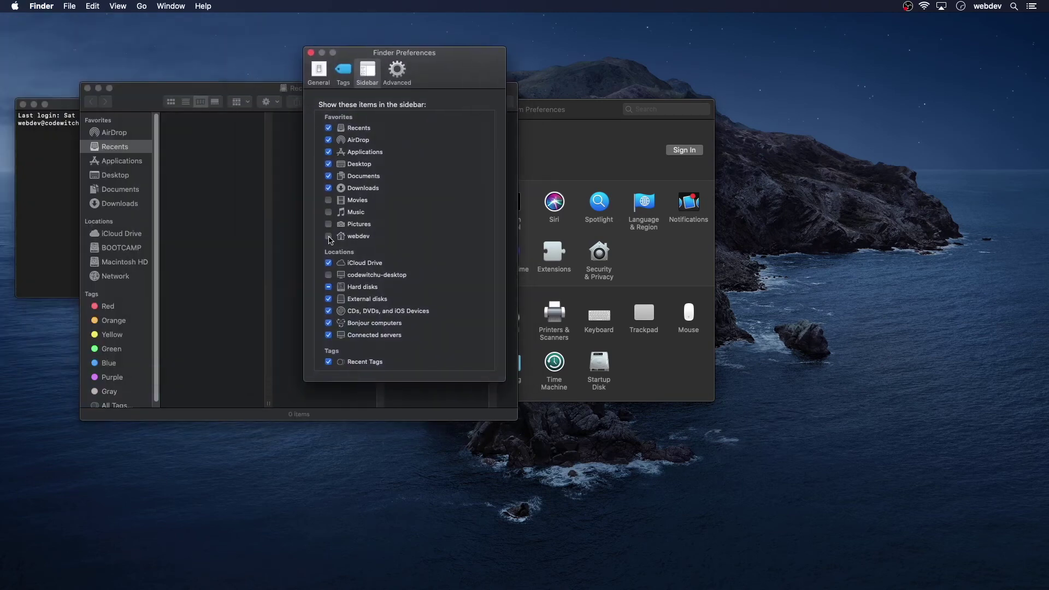
click(328, 237)
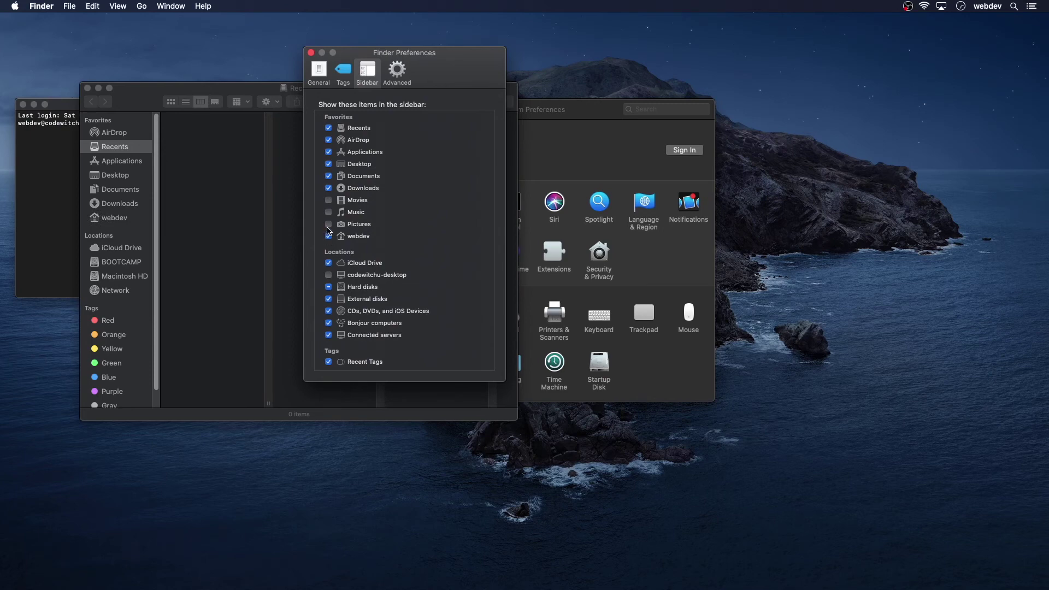
click(328, 213)
click(329, 201)
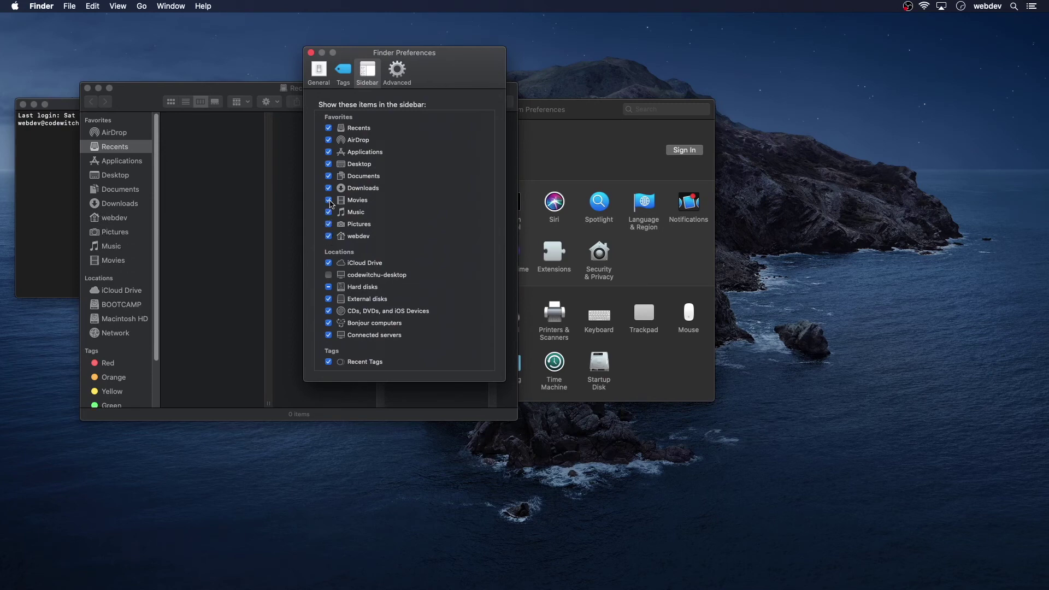
Collapse the sidebar's Locations and Tags sections and drag webdev toward the top
click(144, 279)
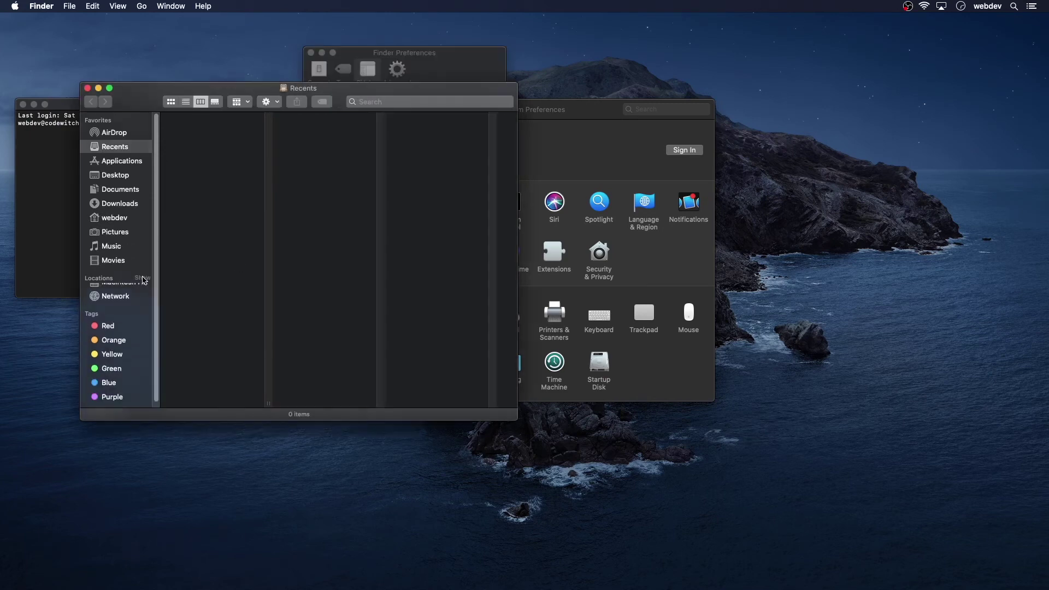
click(144, 279)
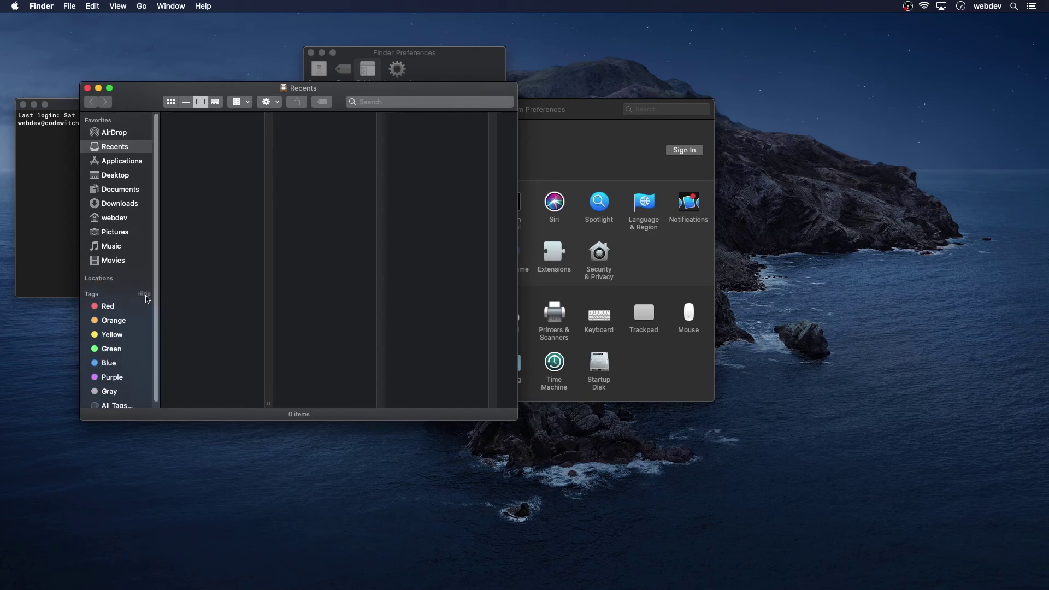
click(145, 294)
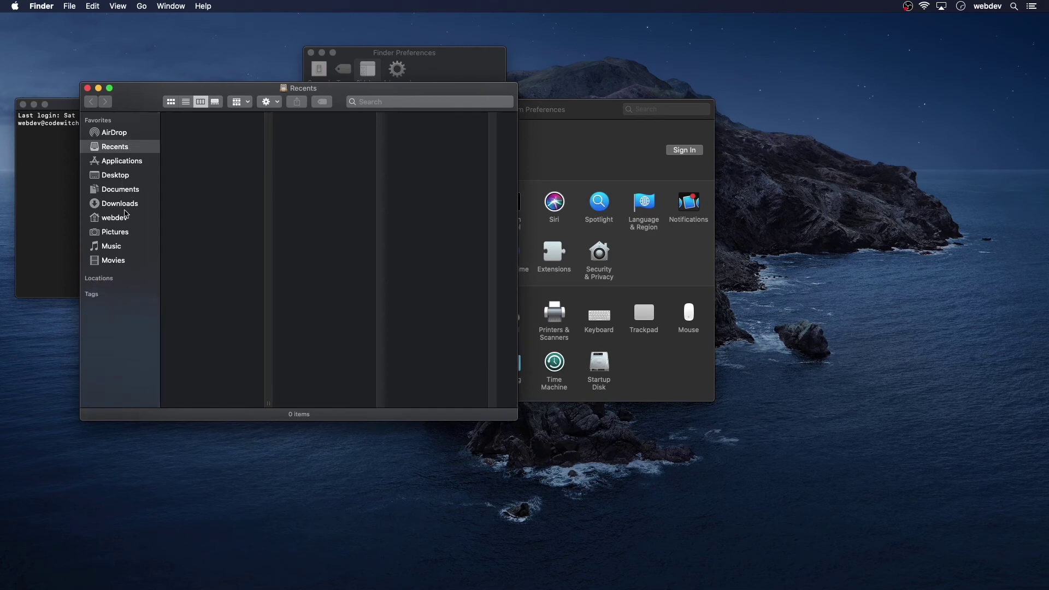
drag(135, 224, 142, 139)
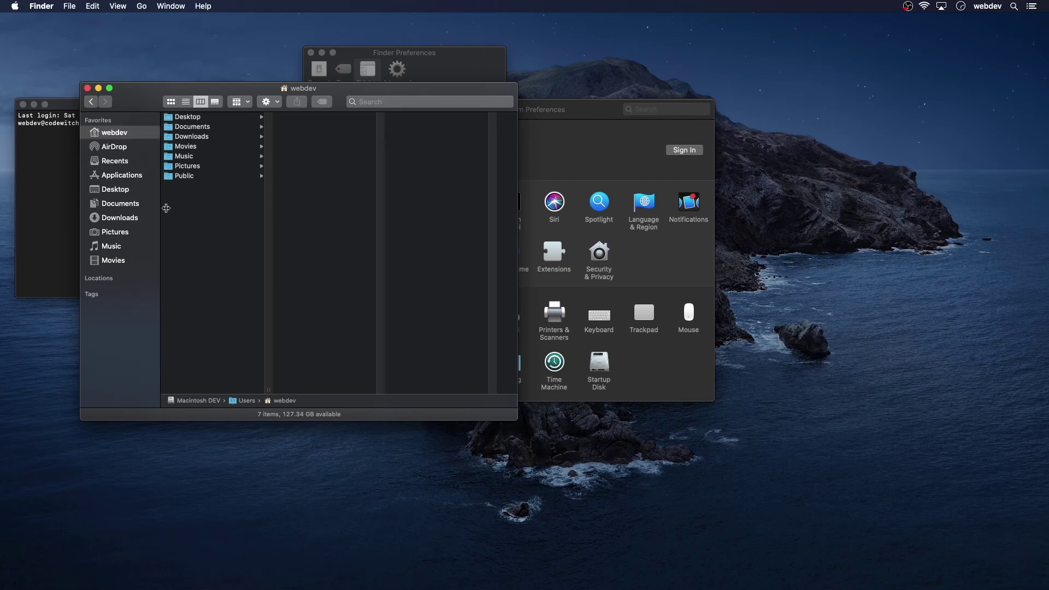
Add the Macintosh DEV drive to the sidebar favourites from the Computer view
drag(211, 263, 181, 41)
click(213, 325)
click(400, 69)
click(367, 71)
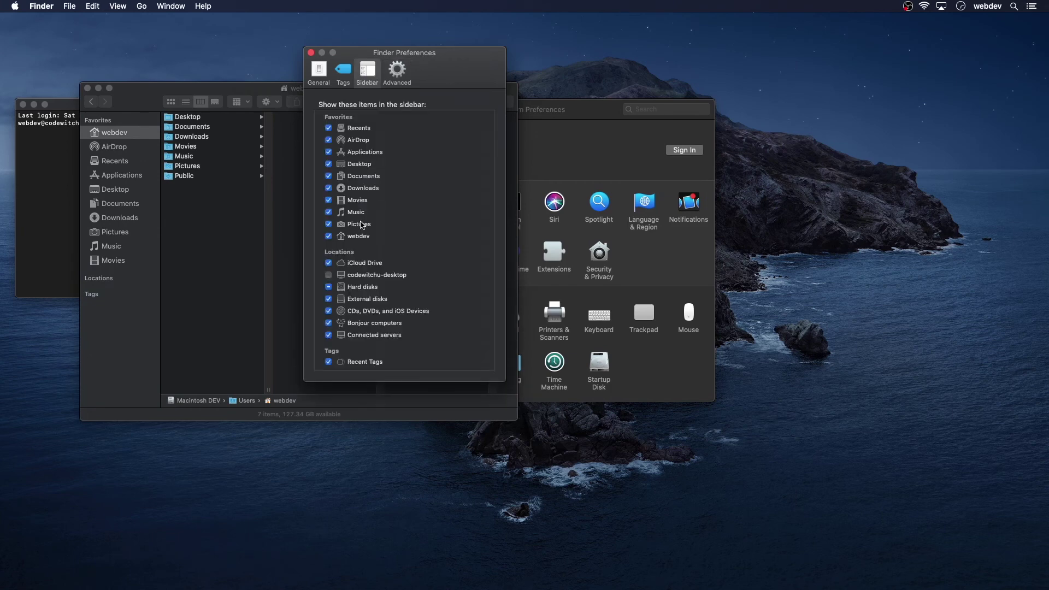
click(231, 250)
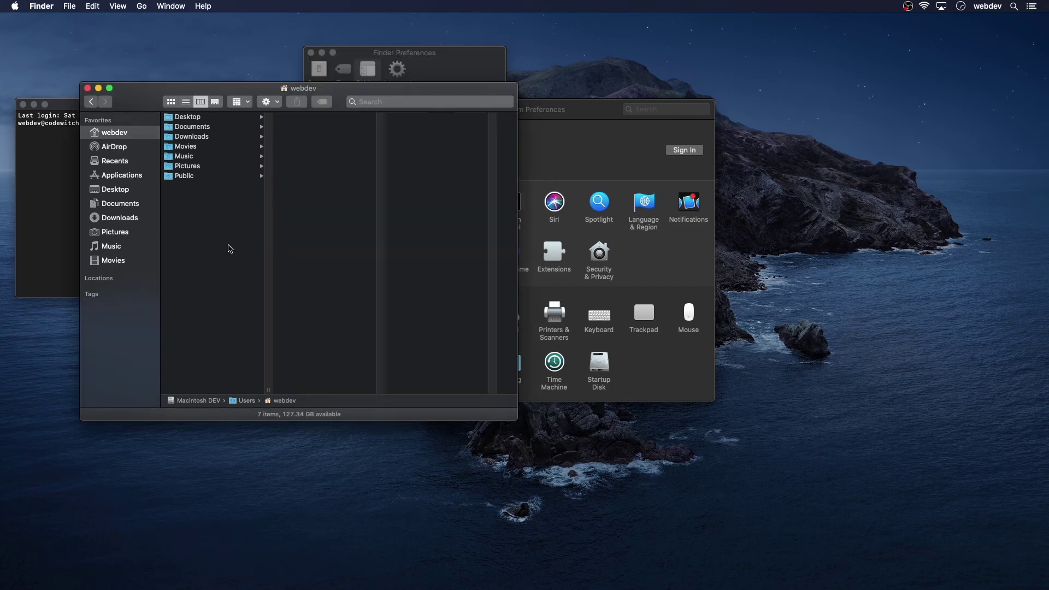
key(shift+super+c)
click(224, 137)
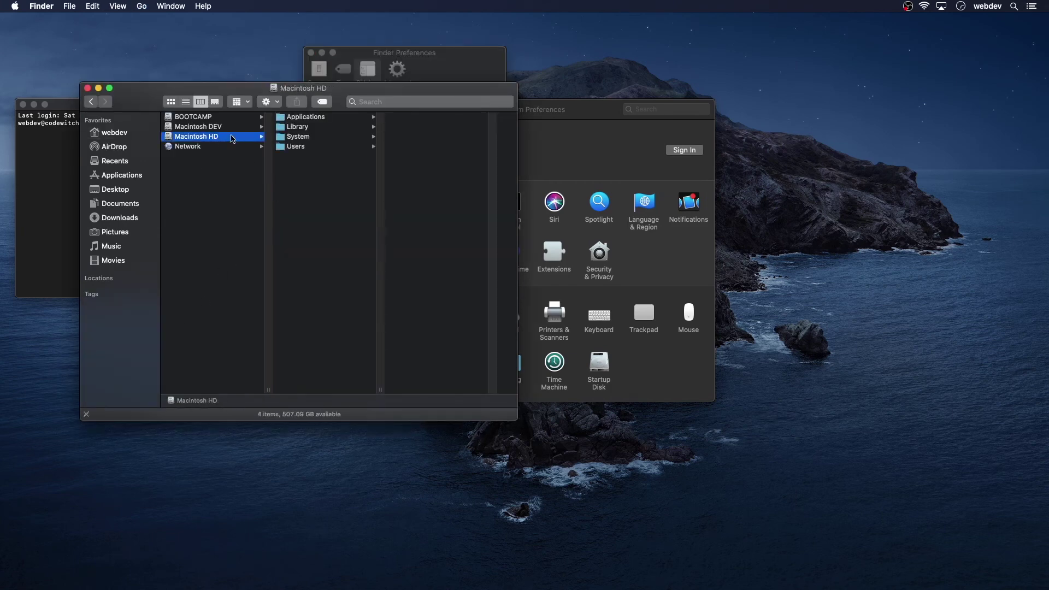
drag(232, 126, 141, 272)
click(141, 274)
Show the webdev home folder in column view and close the Finder window
click(118, 136)
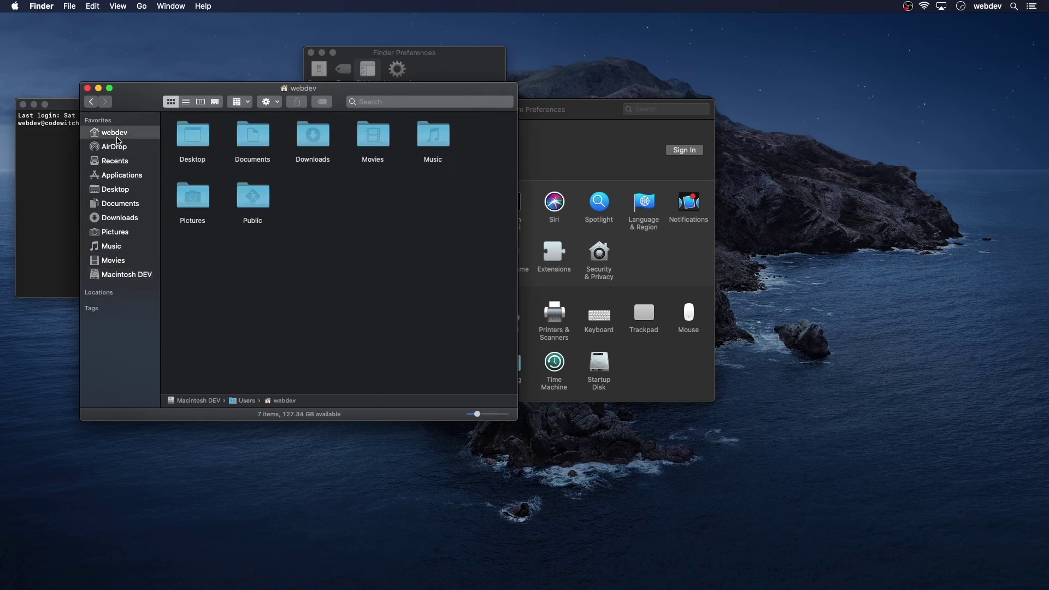
click(201, 104)
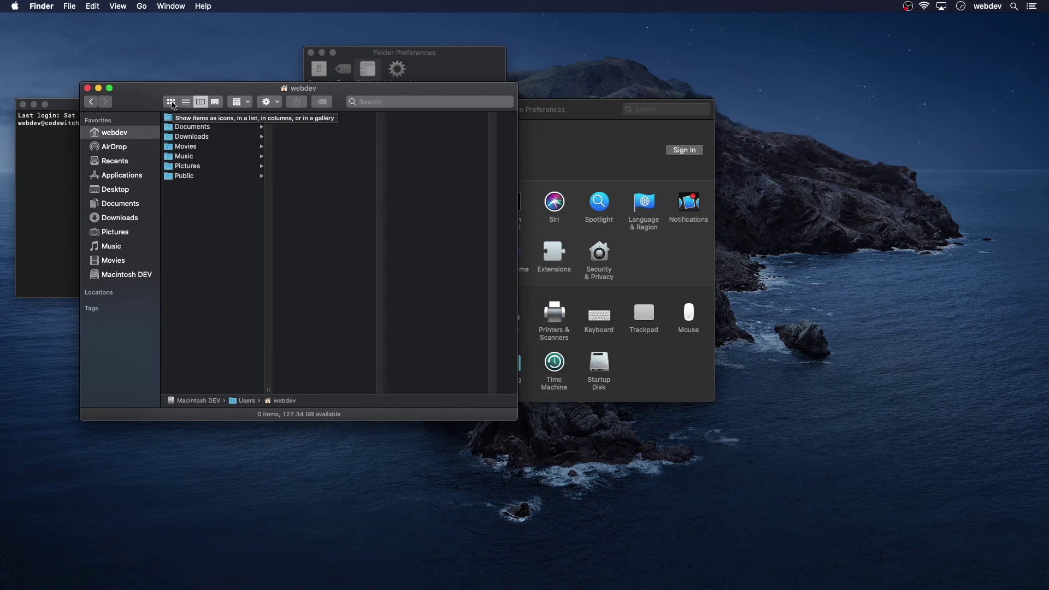
click(87, 88)
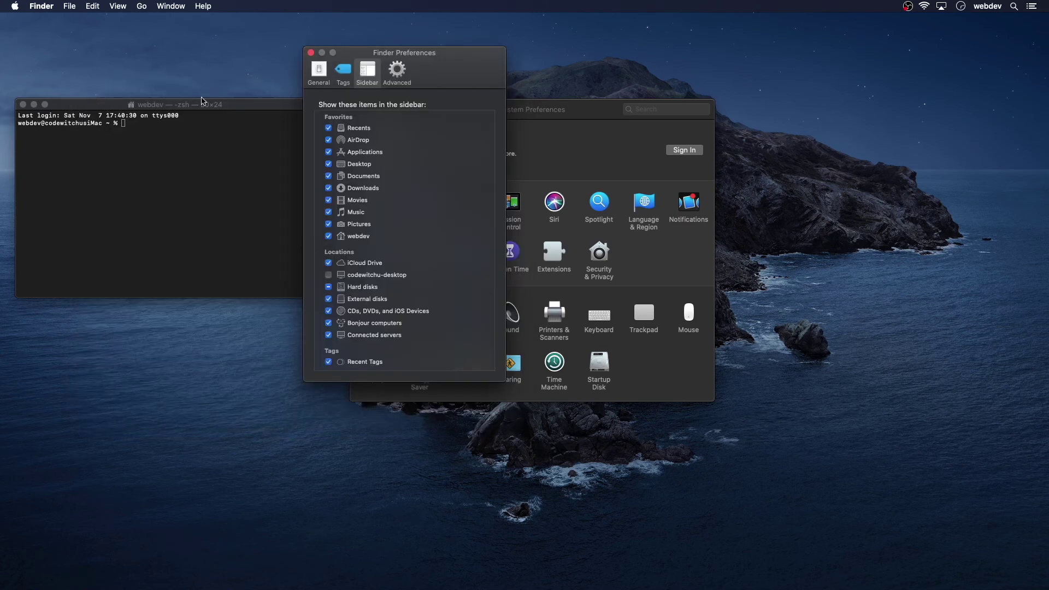
click(439, 57)
Close the Finder Preferences and System Preferences windows, leaving only Terminal on the desktop
click(311, 53)
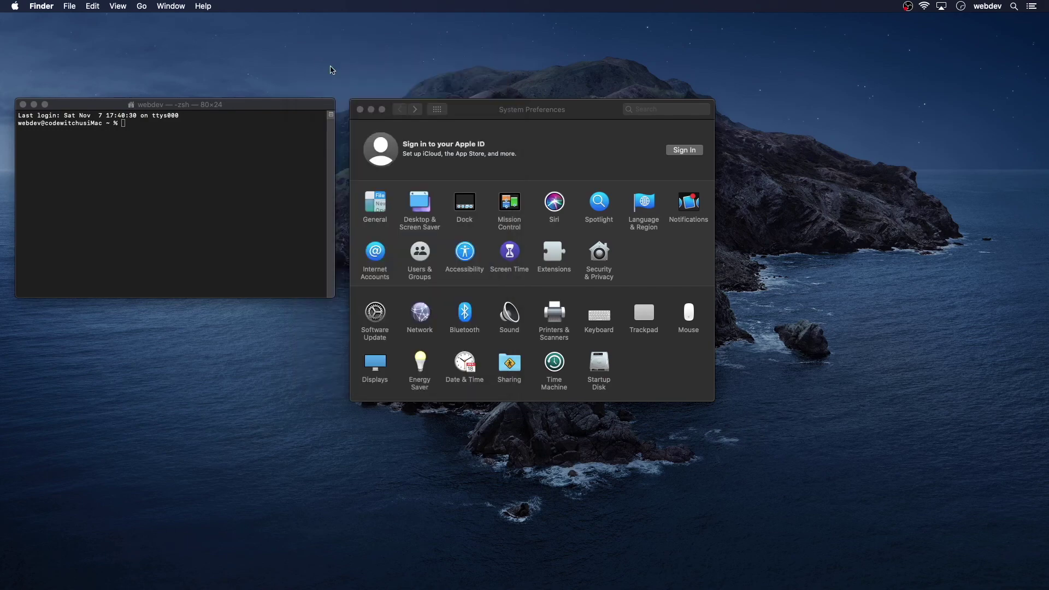
click(486, 115)
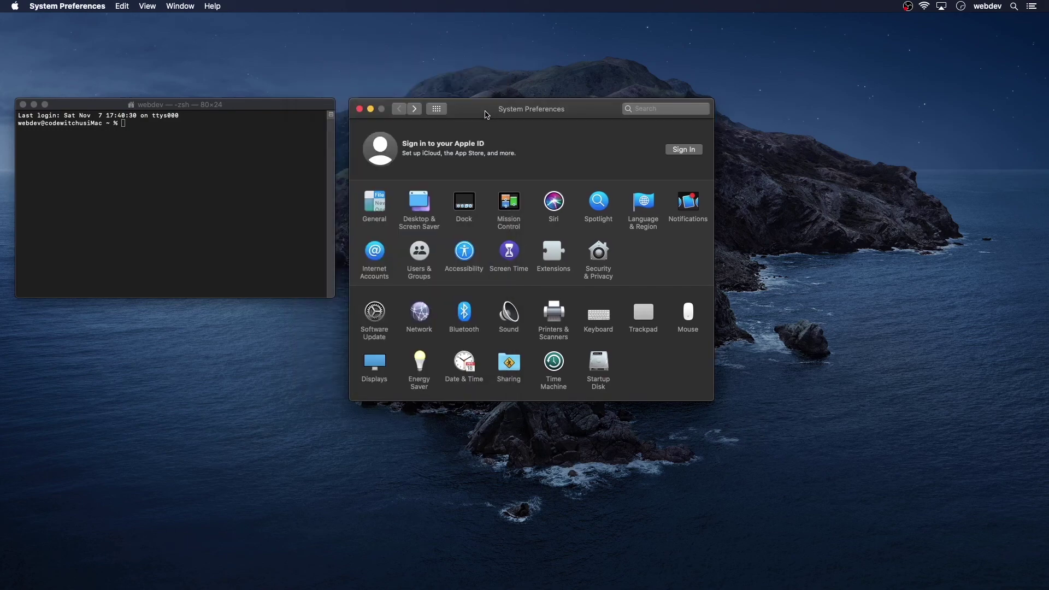
click(360, 109)
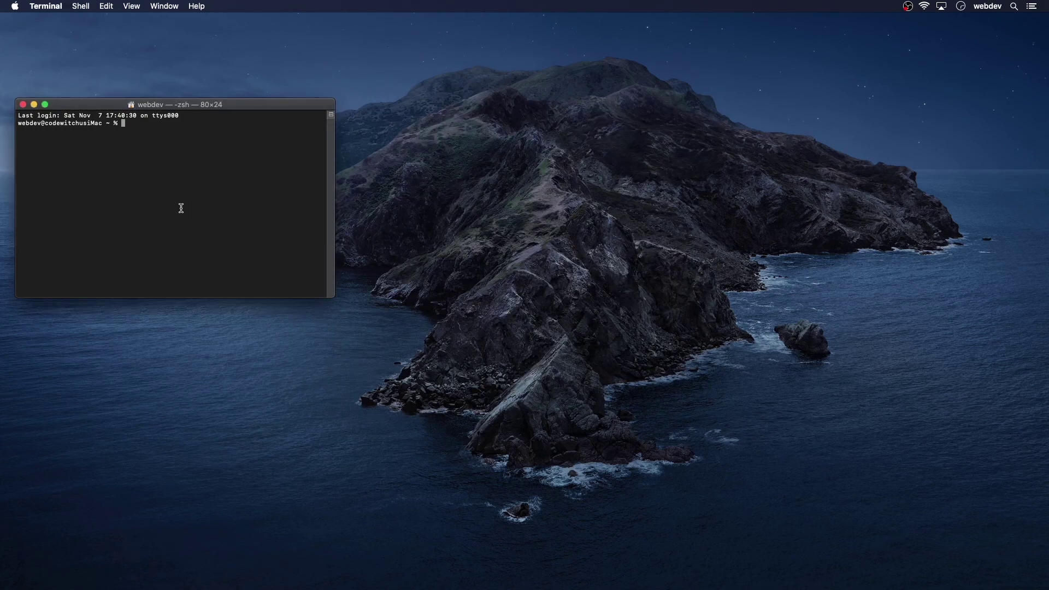